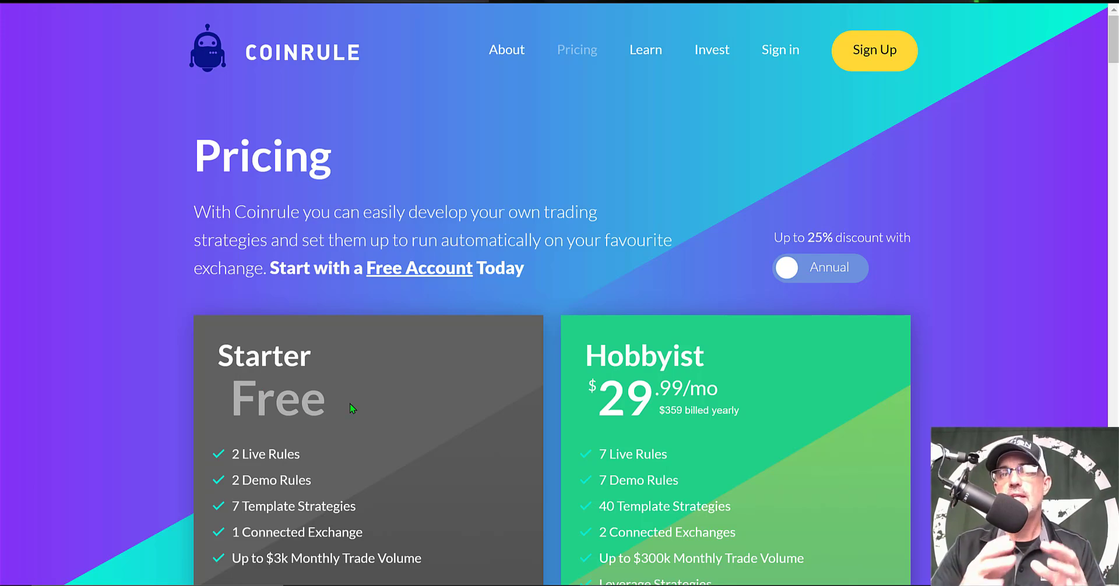
Examine the Trader and Pro plans on the Coinrule pricing page.
scroll(977, 327, "down", 10)
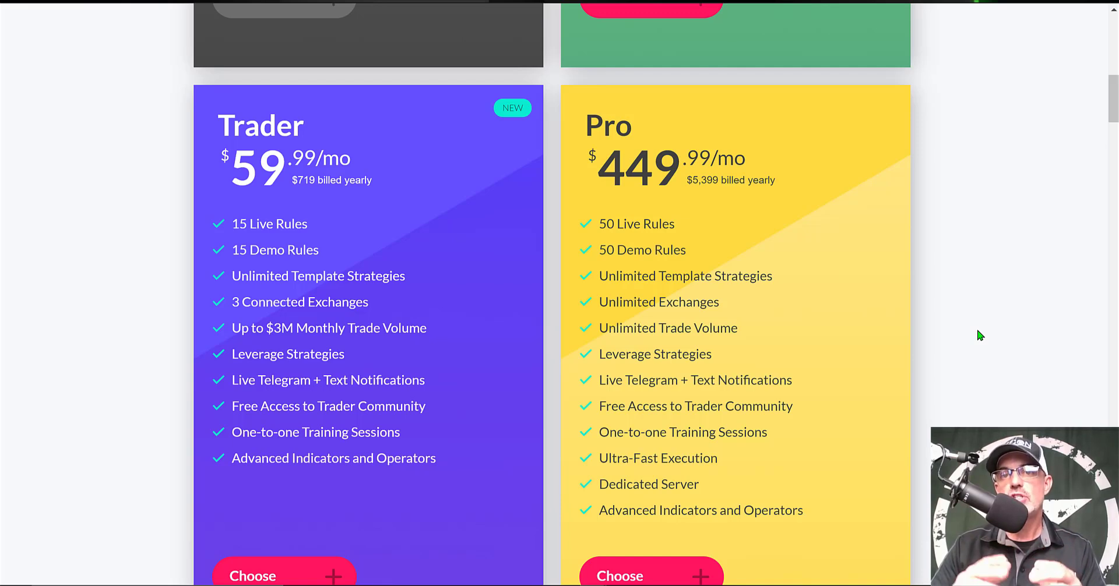
scroll(977, 327, "down", 1)
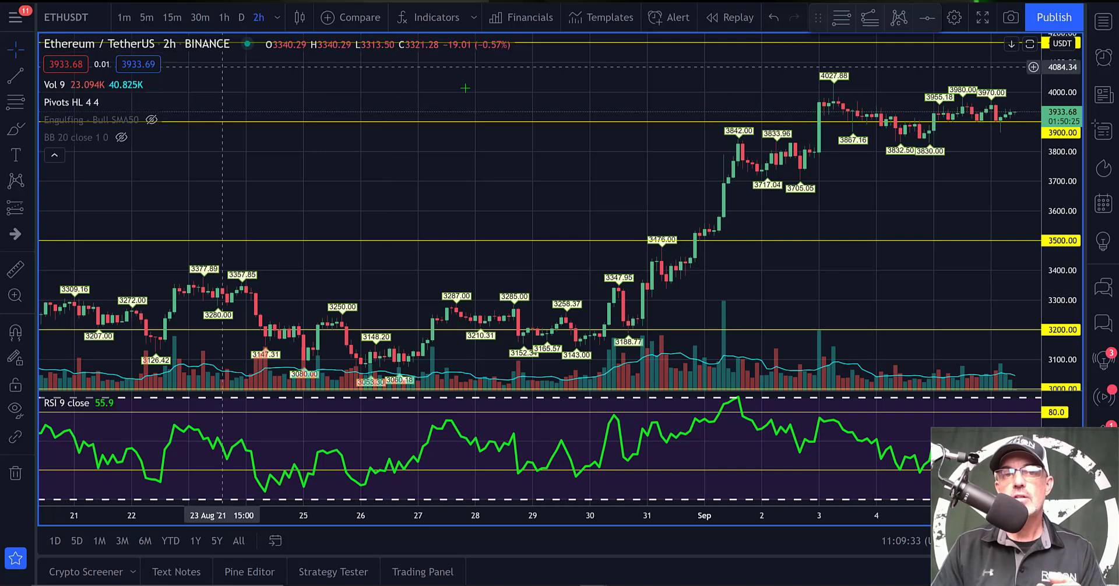
Find the Coinrule scripts and add the Maximized Scalping On Trend strategy to the ETHUSDT chart.
left_click(433, 17)
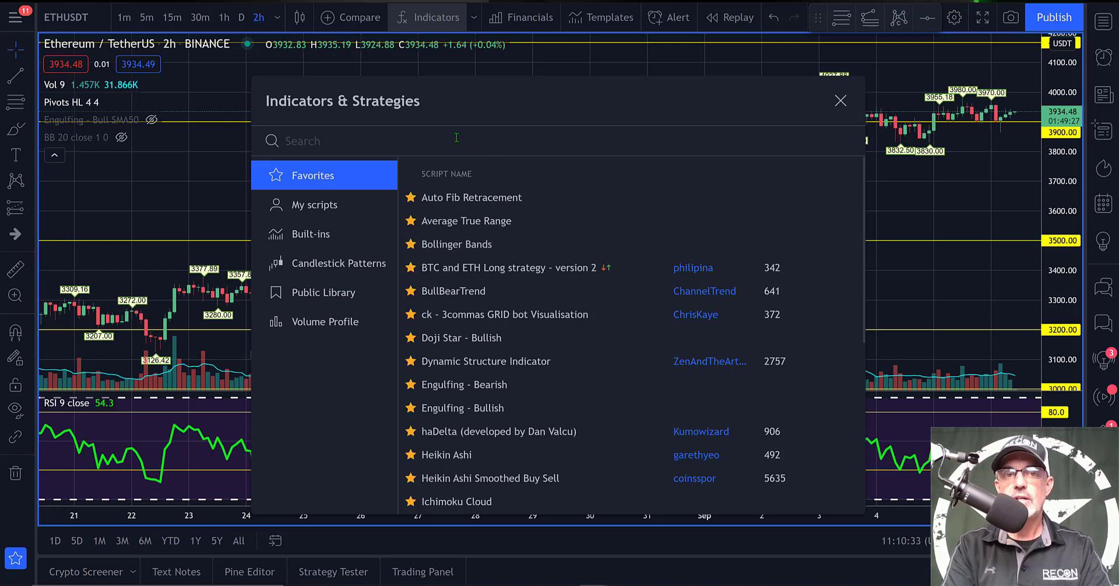
type("coinrule")
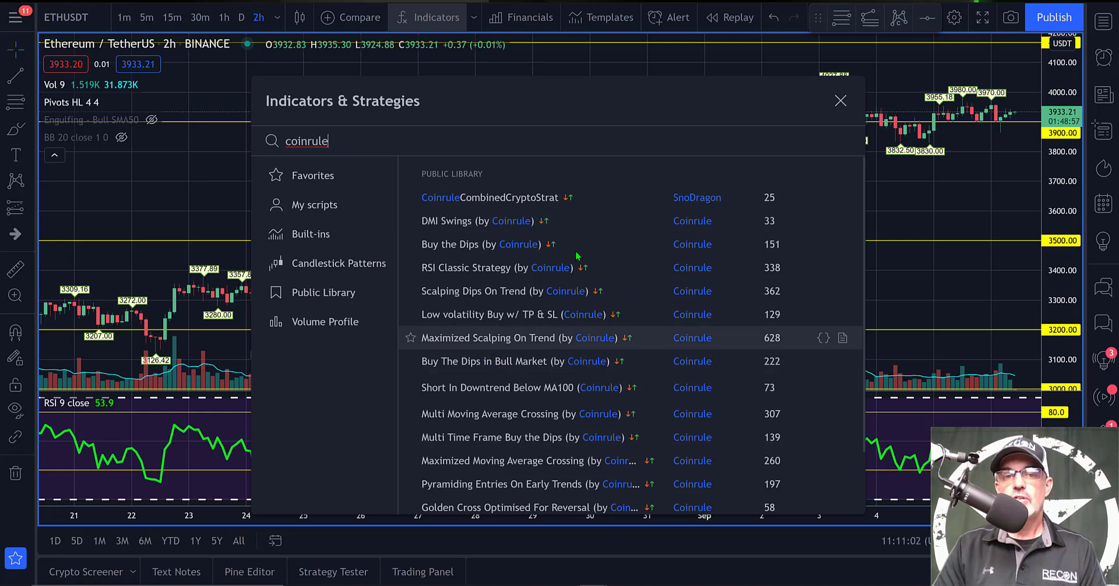
left_click(499, 339)
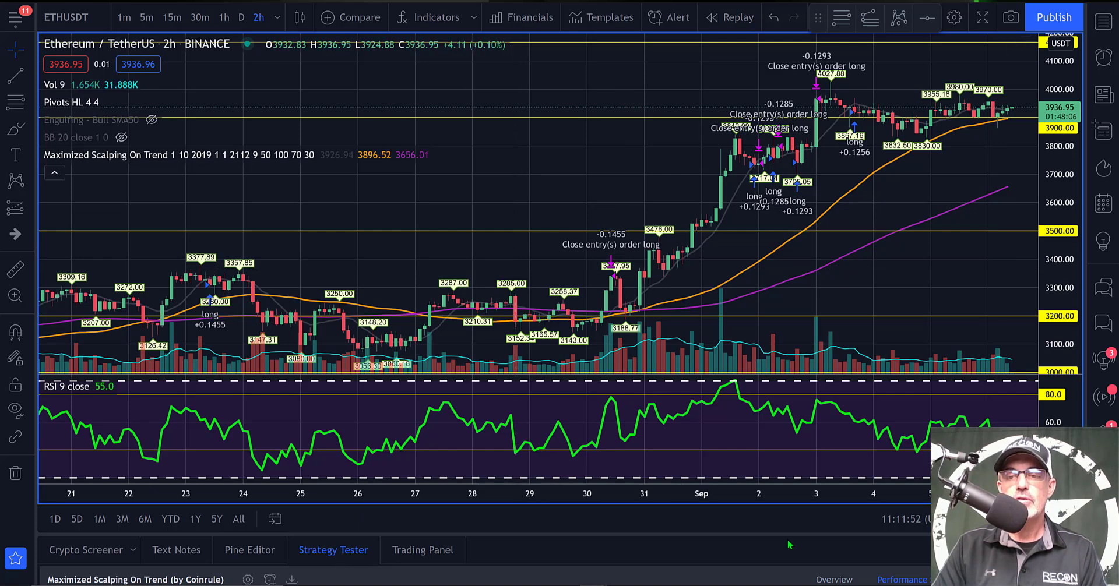
Examine the Maximized Scalping On Trend performance summary at full height and remove the strategy from the chart.
double_click(327, 554)
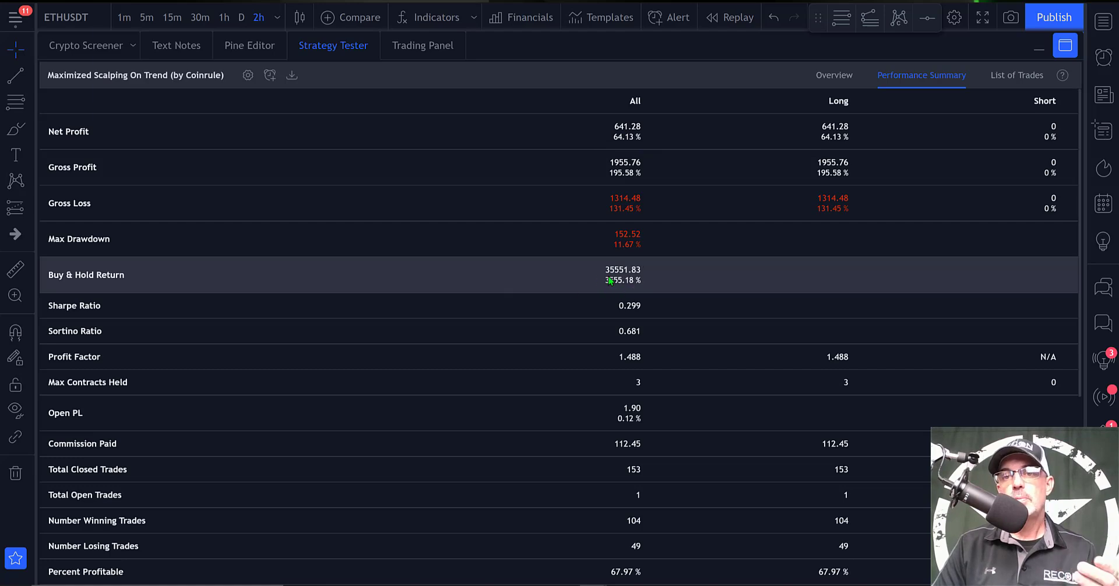
left_click(1039, 49)
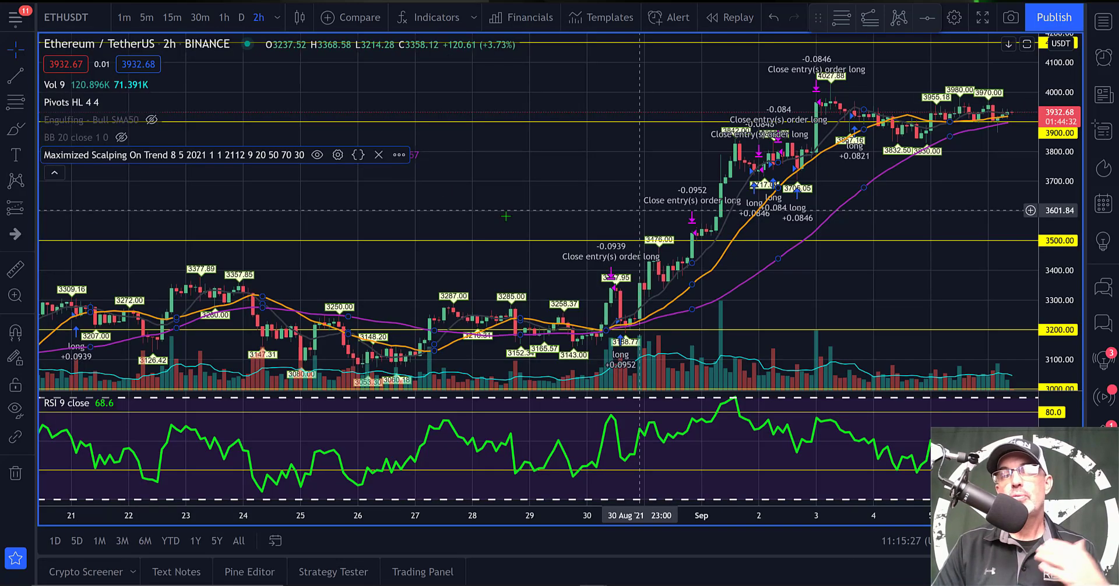
left_click(378, 155)
Add the RECON EMA X RSI 40 strategy from the personal scripts to the ETHUSDT chart.
left_click(438, 18)
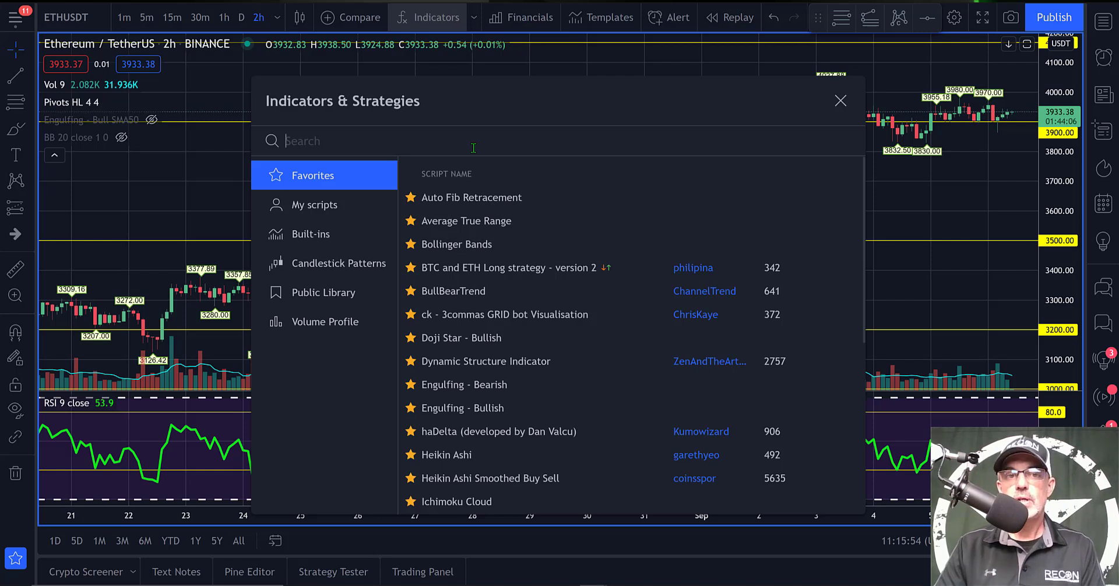
type("RECON")
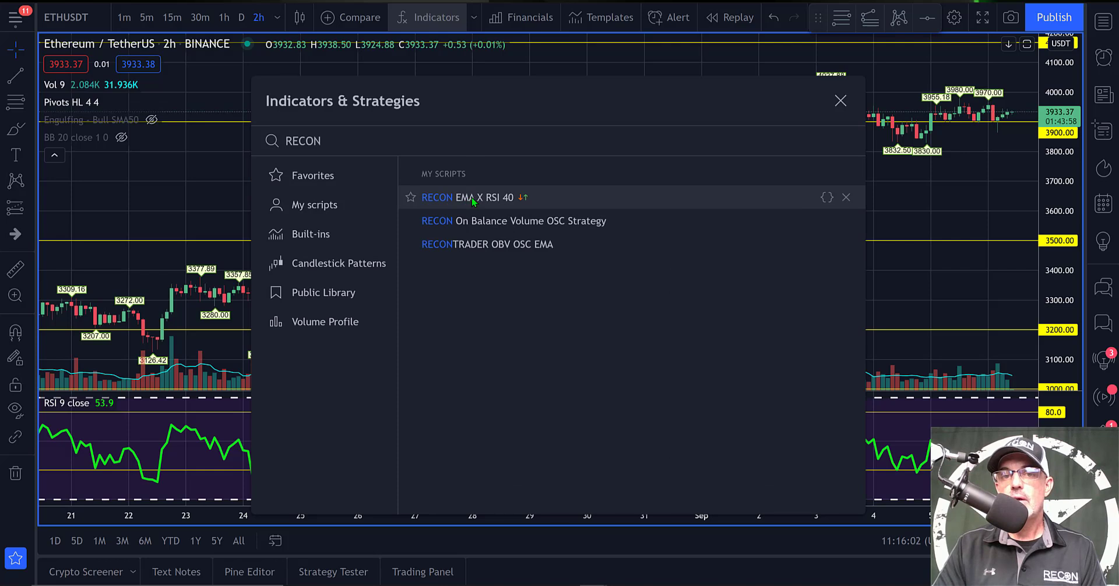
left_click(511, 197)
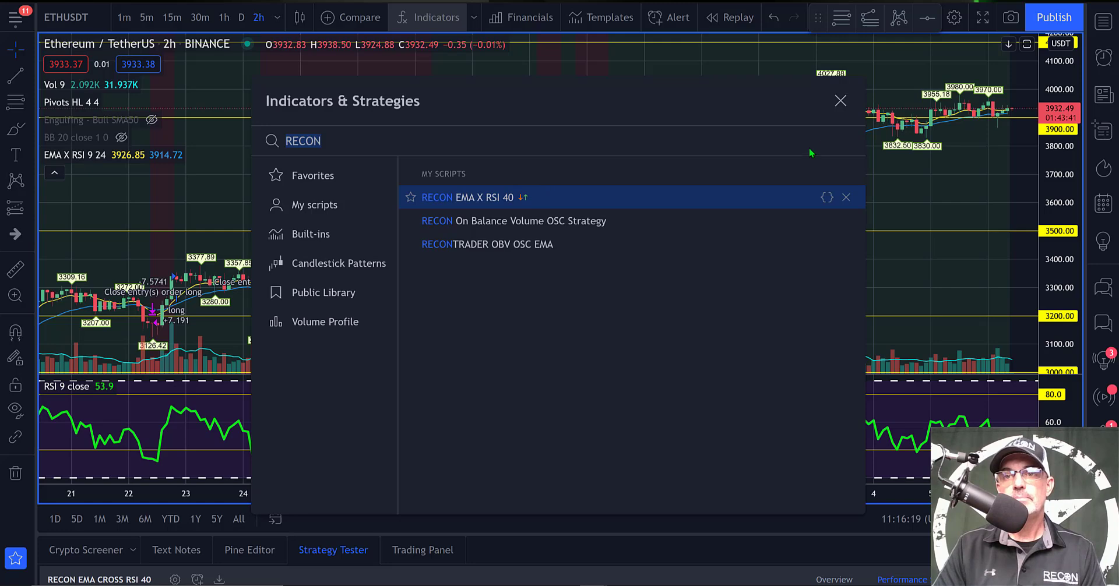
left_click(840, 101)
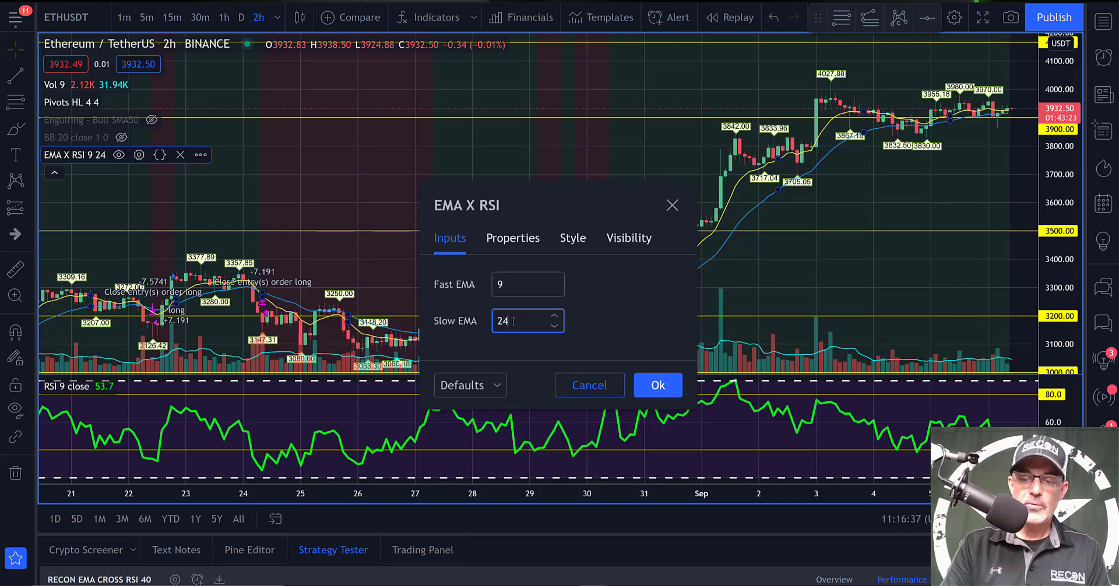
Set the EMA X RSI strategy's Slow EMA to 26 and collapse the strategy results below the chart.
key("BackSpace")
type("6")
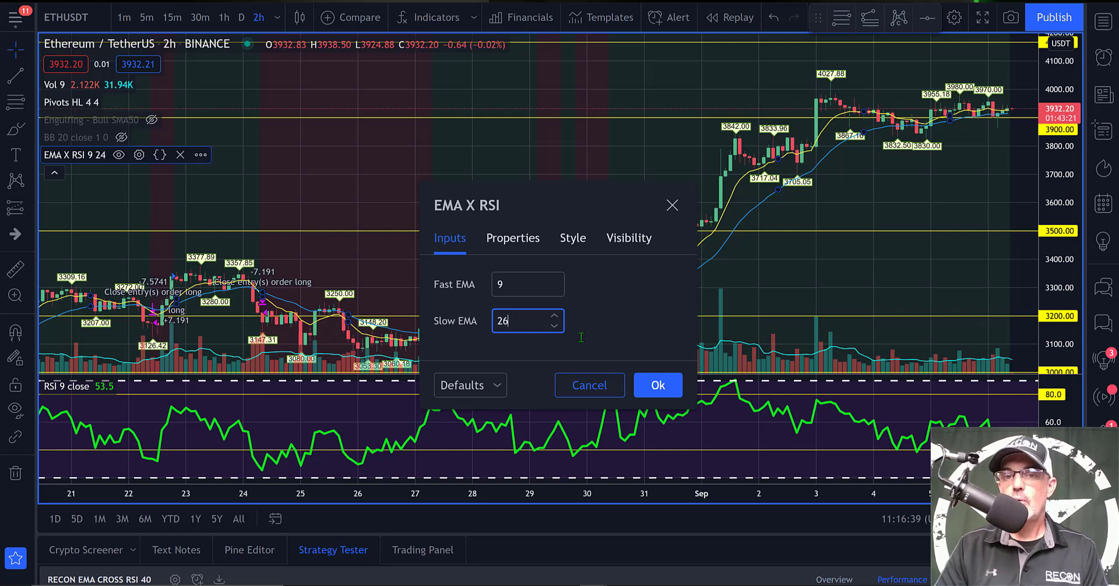
left_click(658, 386)
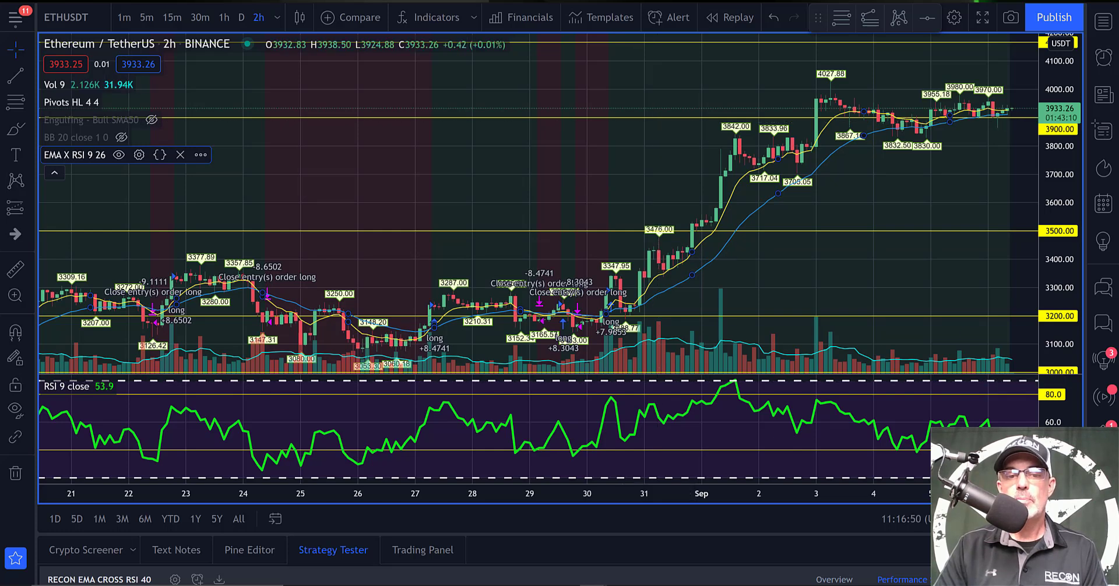
key("shift+Escape")
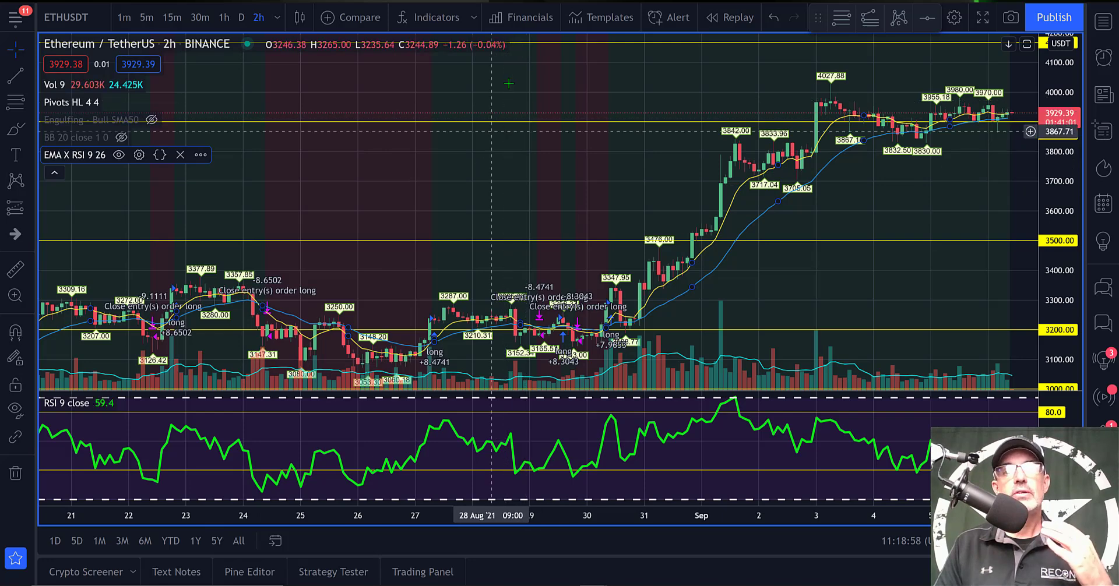
Start a new ETHUSDT alert with EMA X RSI (9, 26) as its condition.
left_click(674, 17)
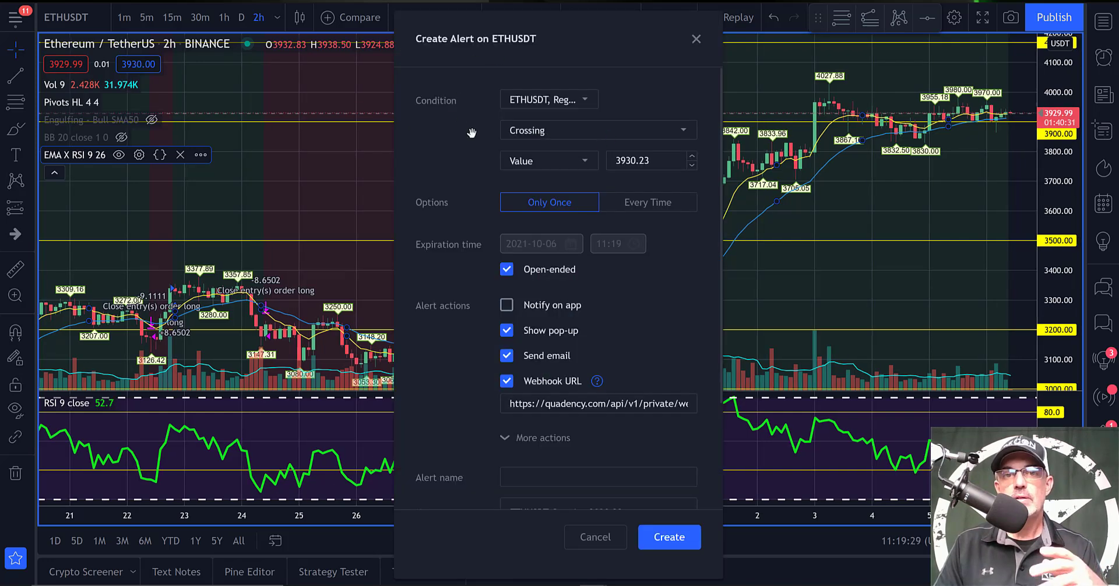
left_click(562, 103)
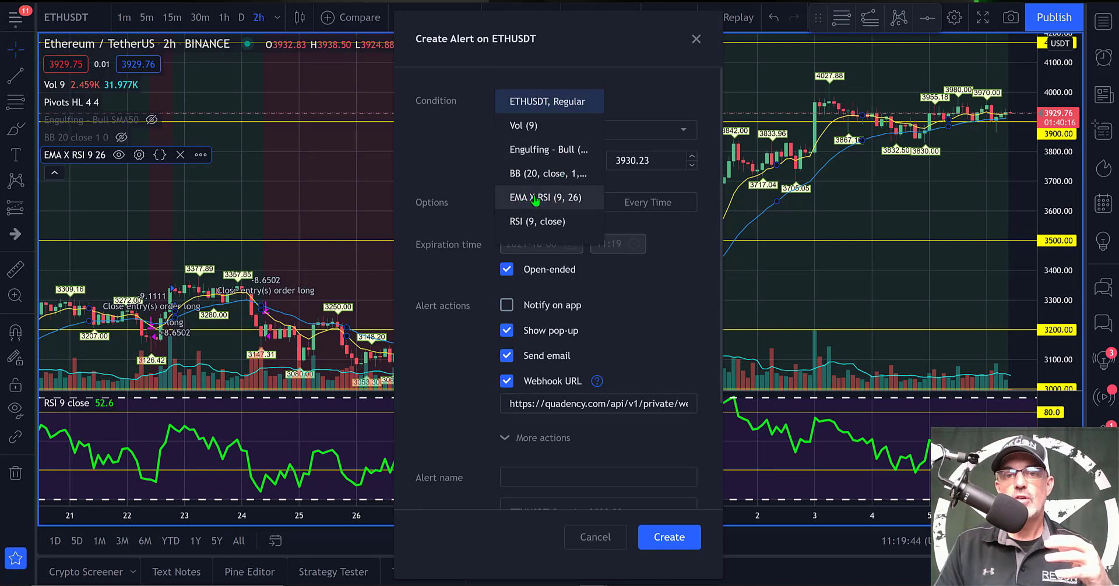
left_click(529, 198)
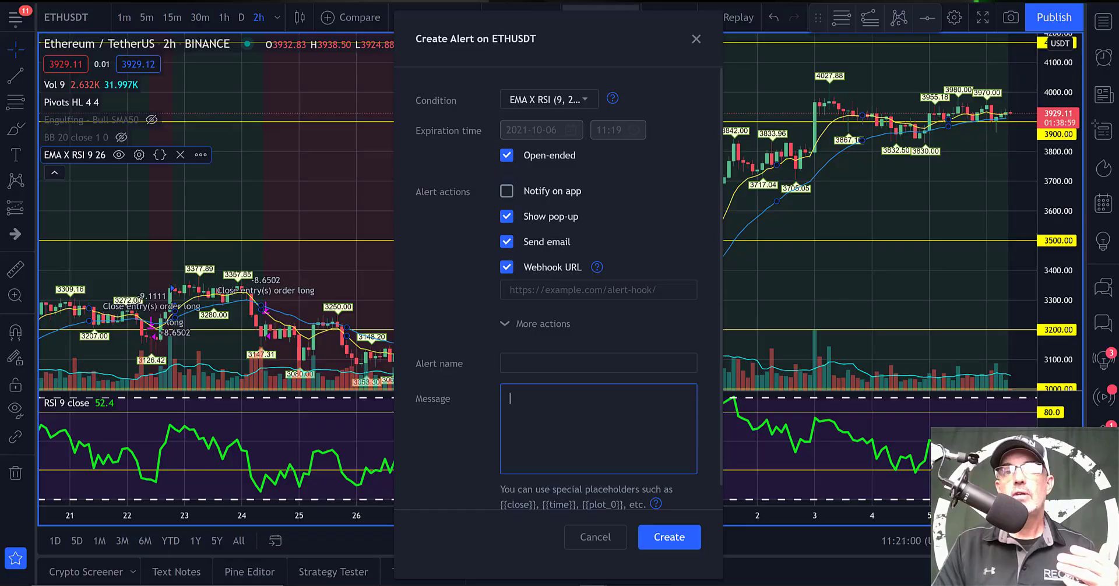
Switch to Coinrule and start a new rule that runs on the Binance US exchange.
left_click(583, 7)
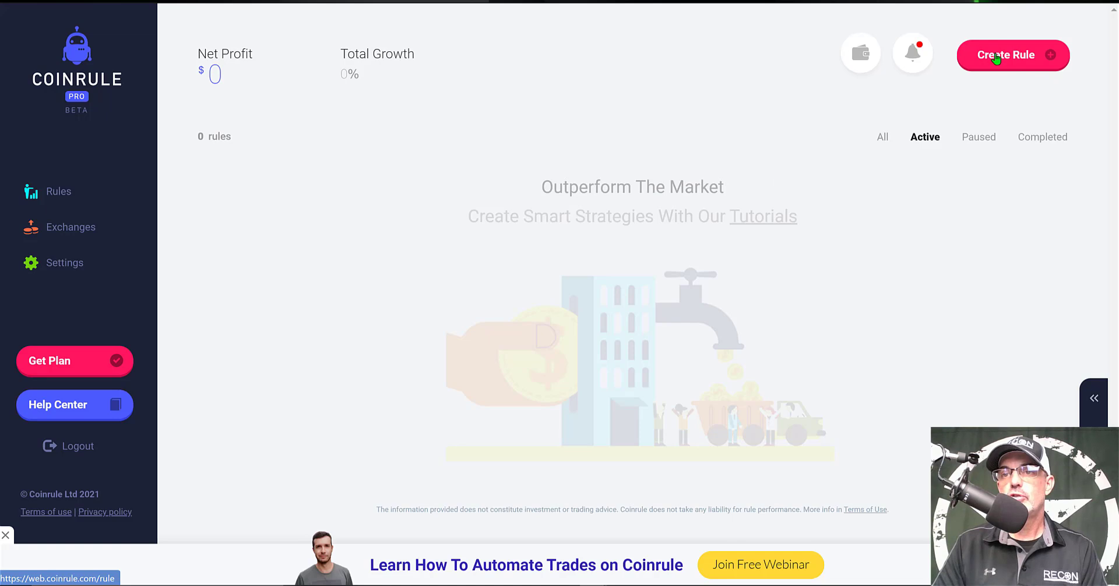
left_click(1005, 58)
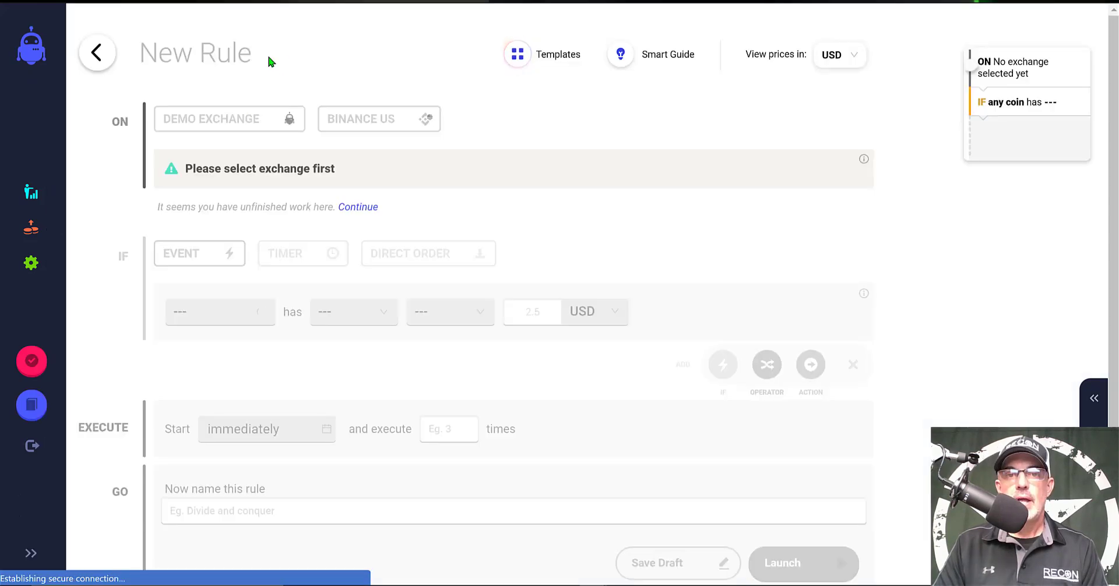
left_click(236, 122)
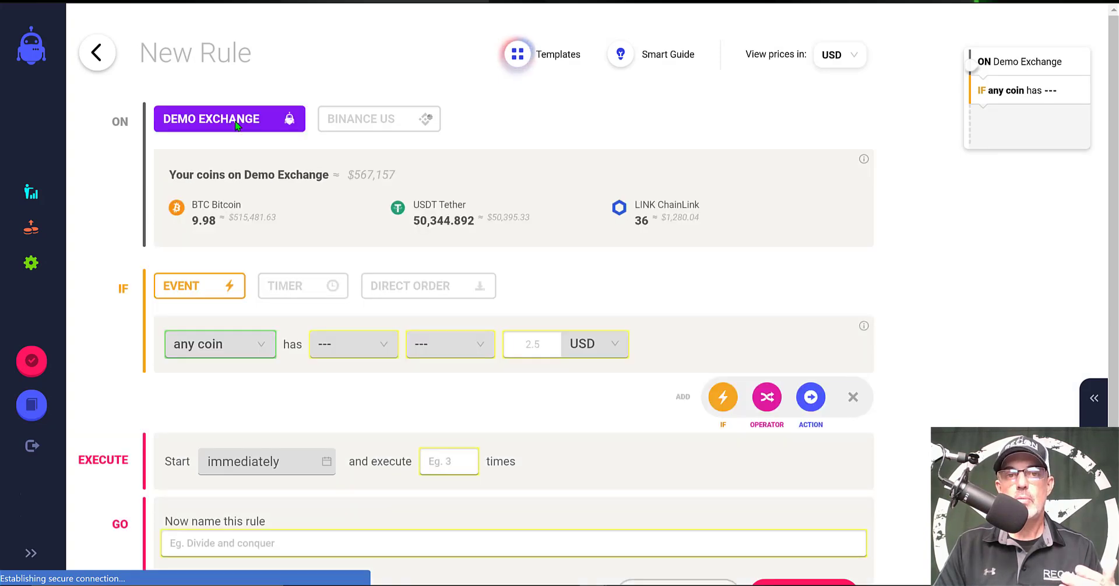
left_click(362, 127)
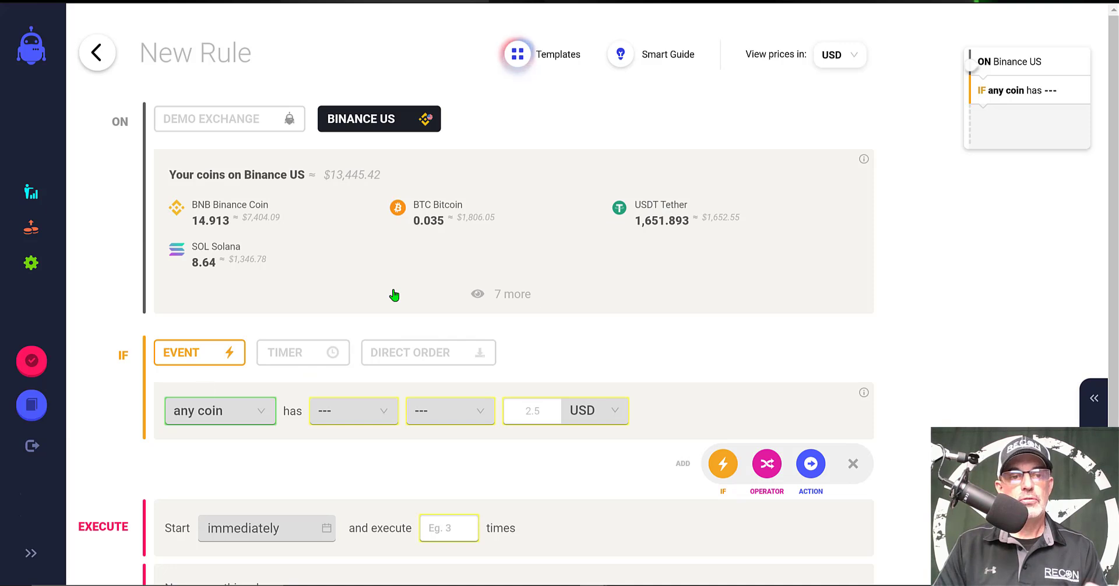
Set the rule's event condition to TradingView Signal is Buy.
left_click(218, 412)
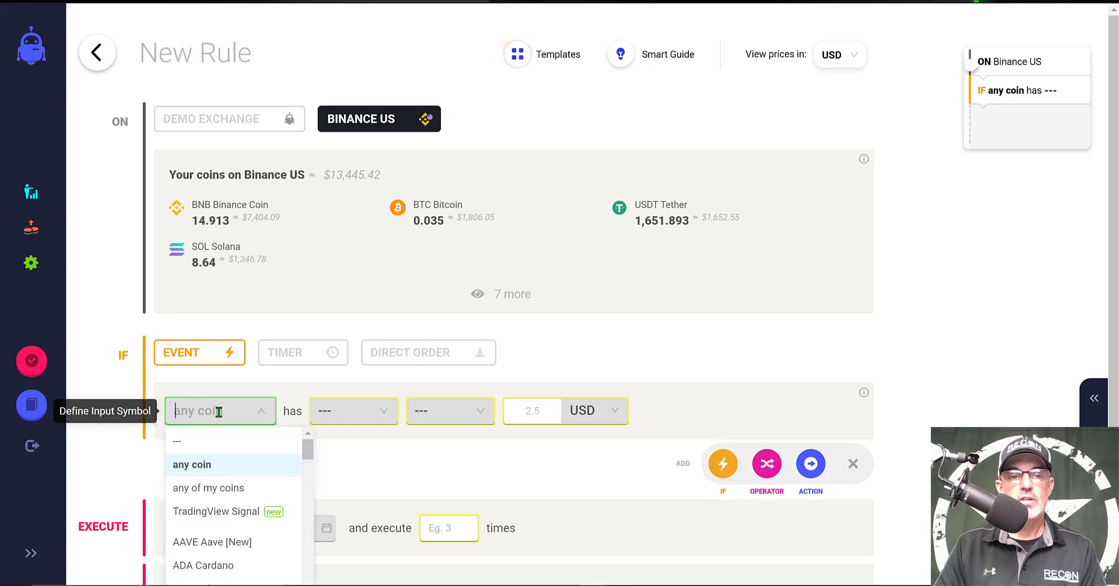
left_click(224, 513)
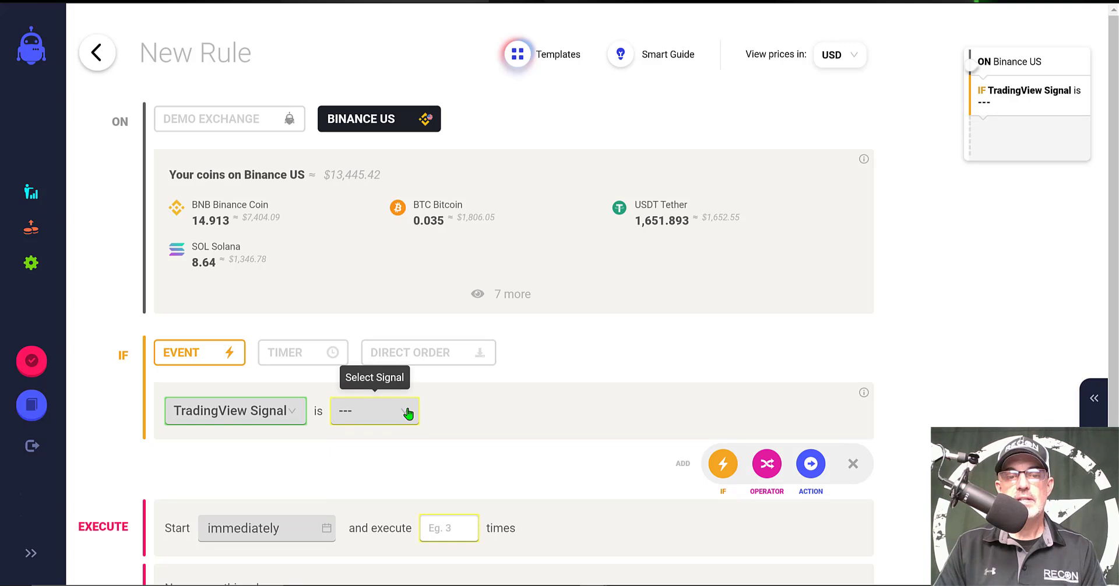
left_click(402, 414)
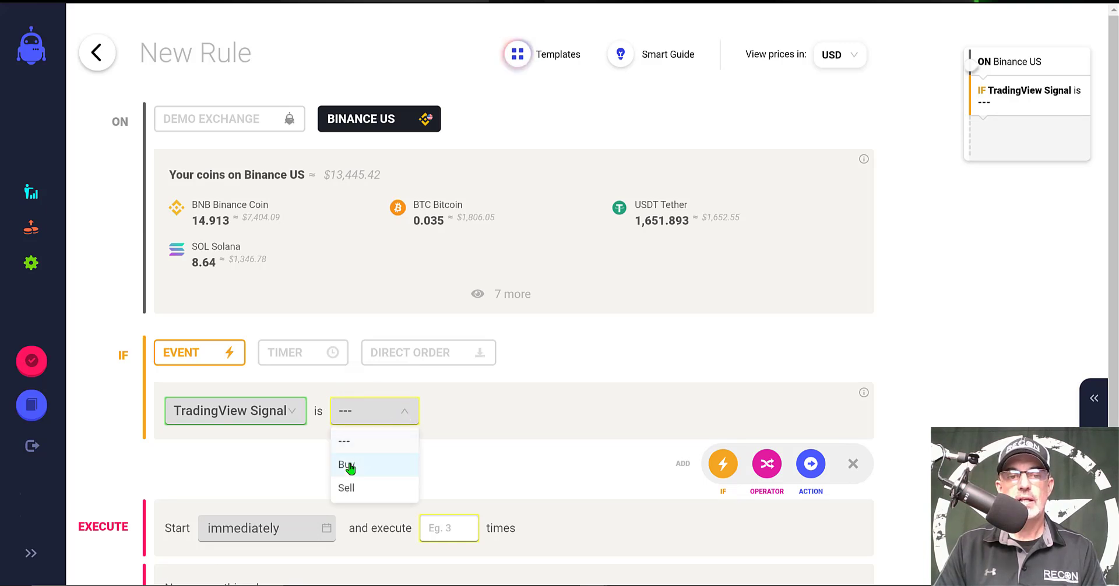
left_click(349, 467)
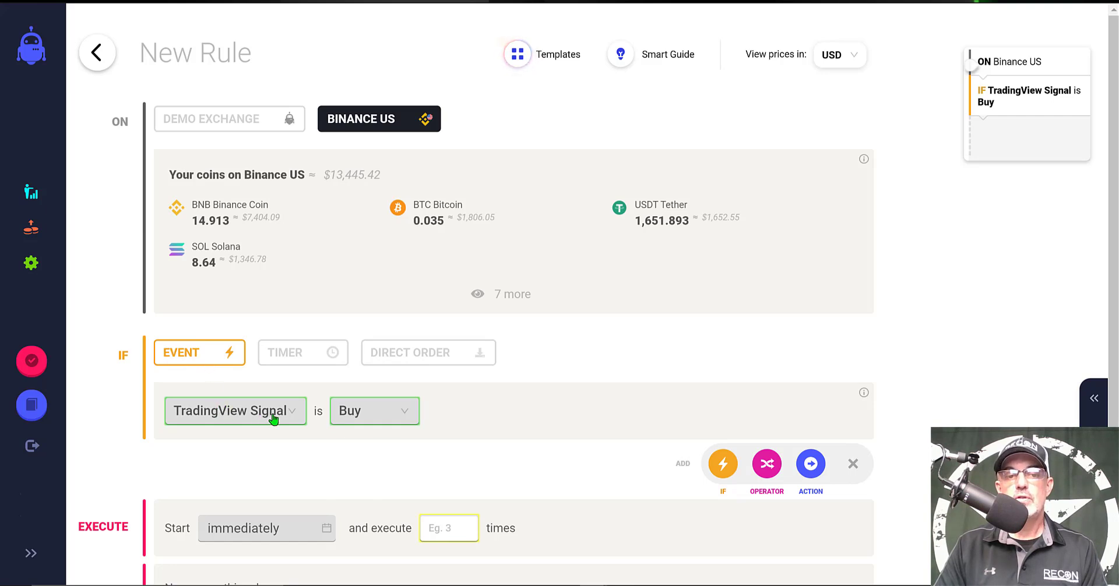
Add an action that buys 500 USD of ETH Ethereum with the USDT wallet as a market order.
left_click(811, 465)
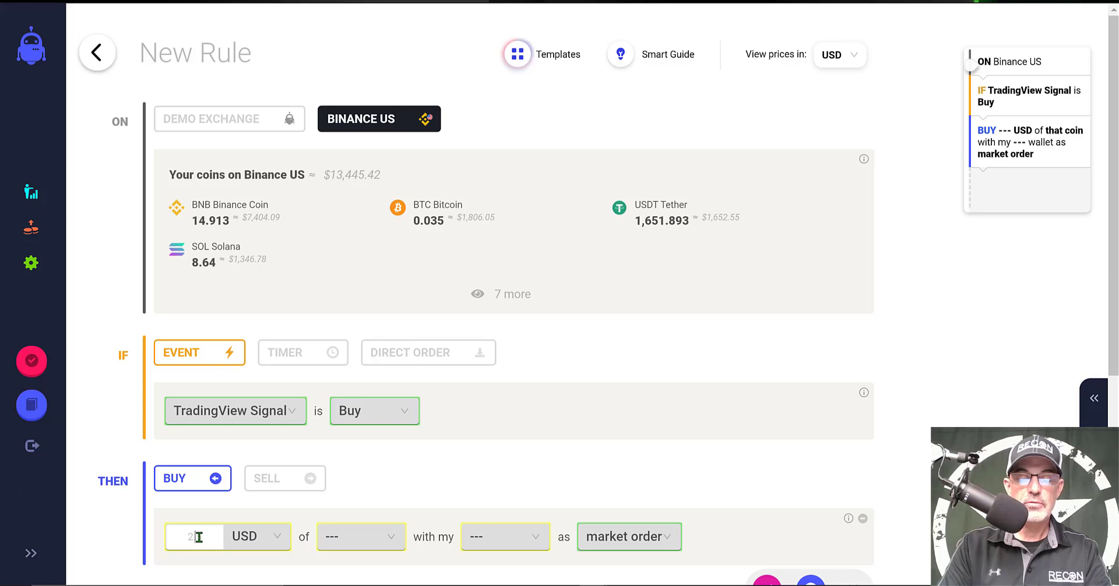
type("500")
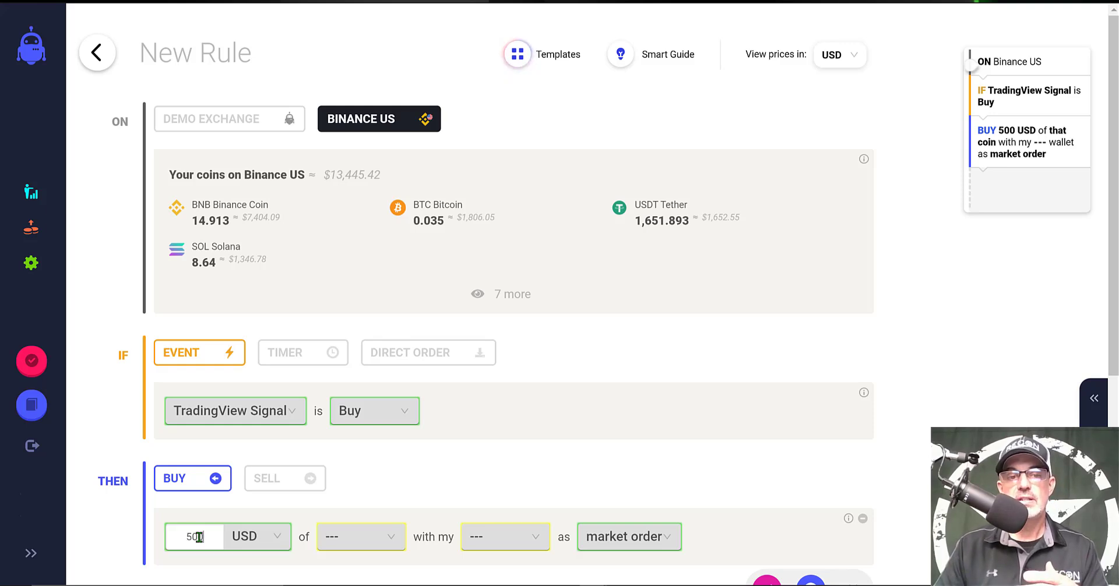
left_click(375, 548)
type("ETH")
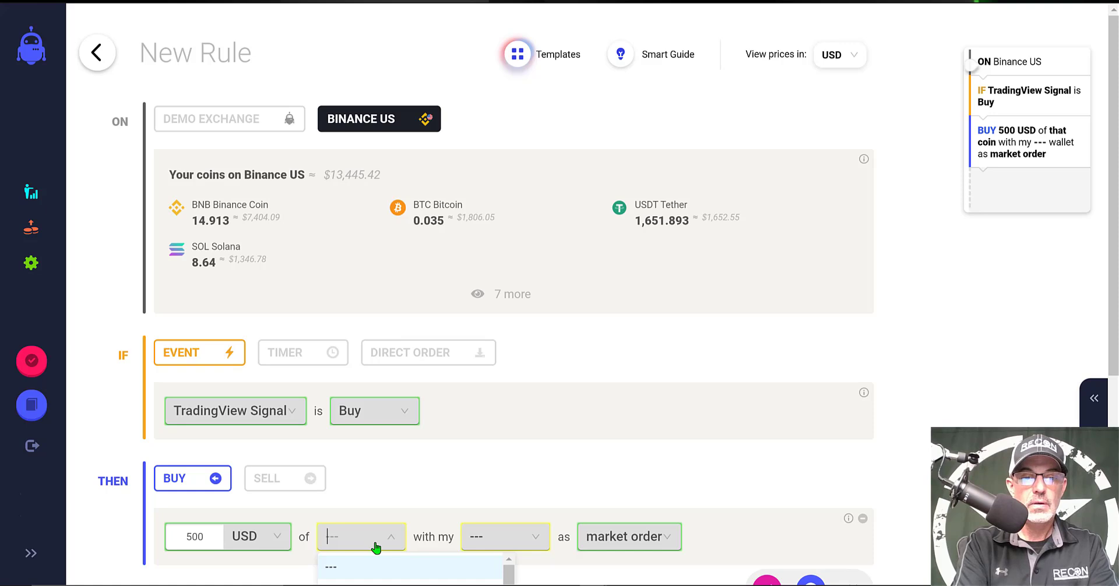
left_click(352, 546)
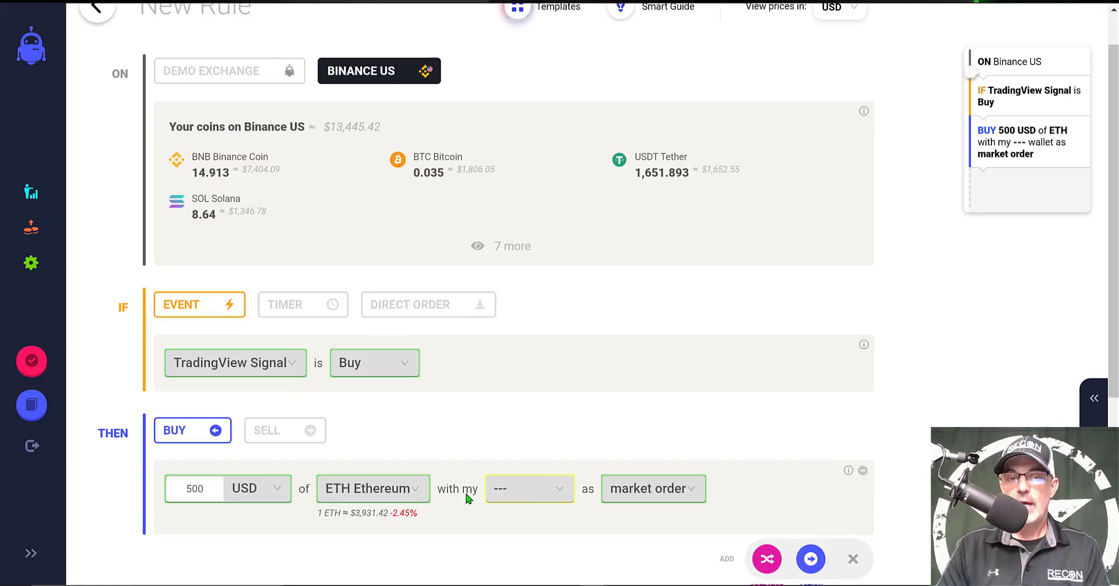
left_click(542, 496)
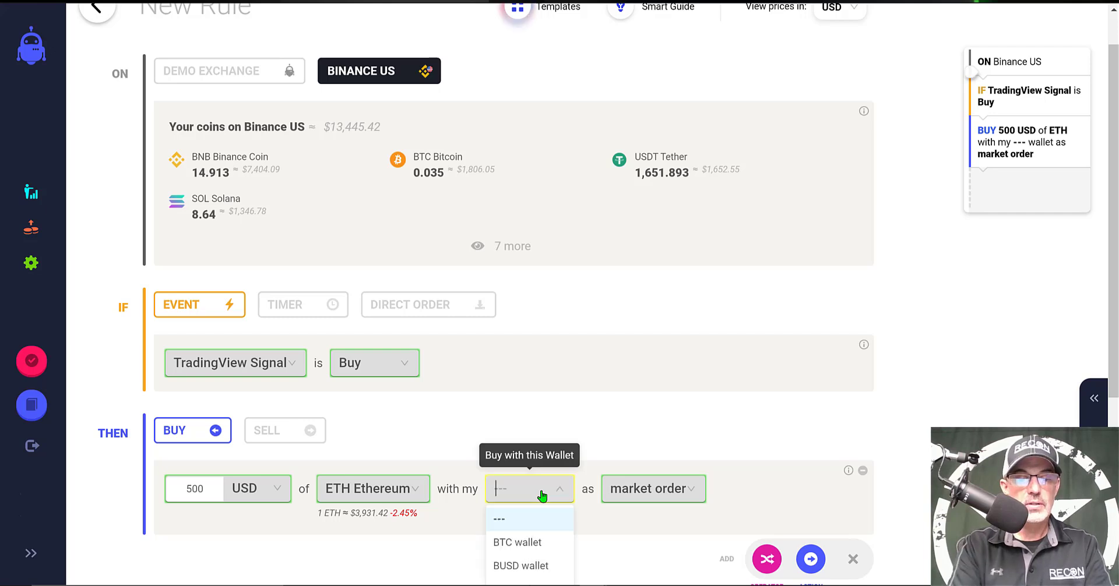
left_click(540, 523)
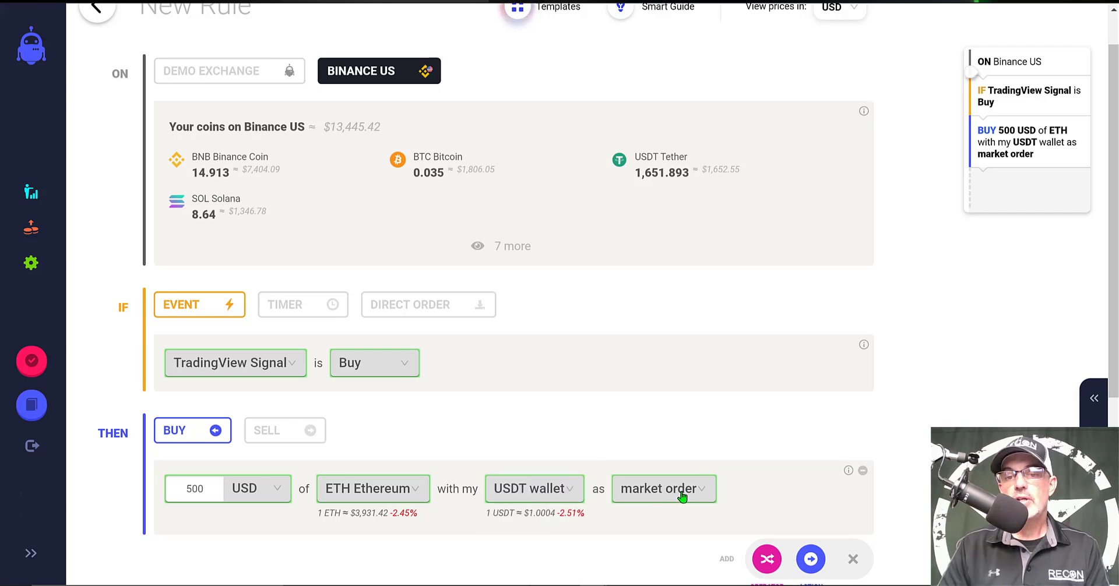
Set the USDT wallet as the destination of the rule's sell action.
scroll(683, 496, "down", 2)
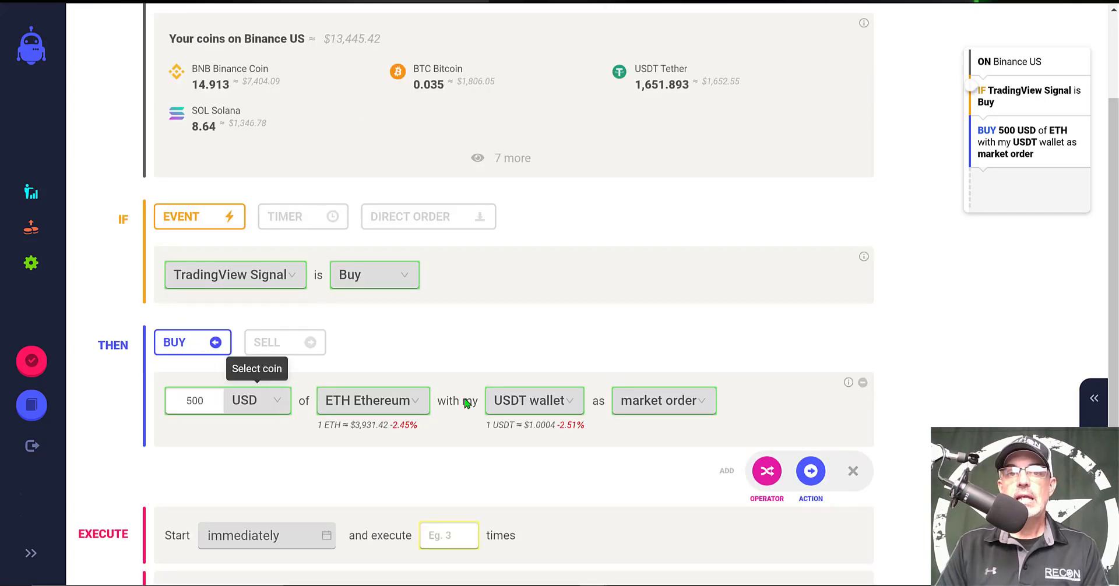
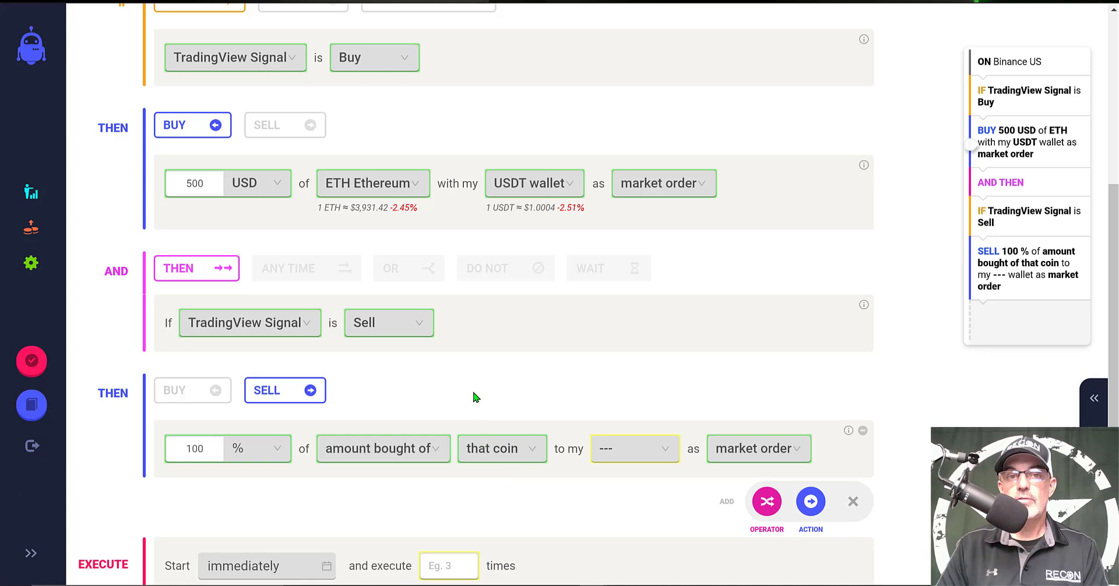
left_click(642, 459)
left_click(635, 484)
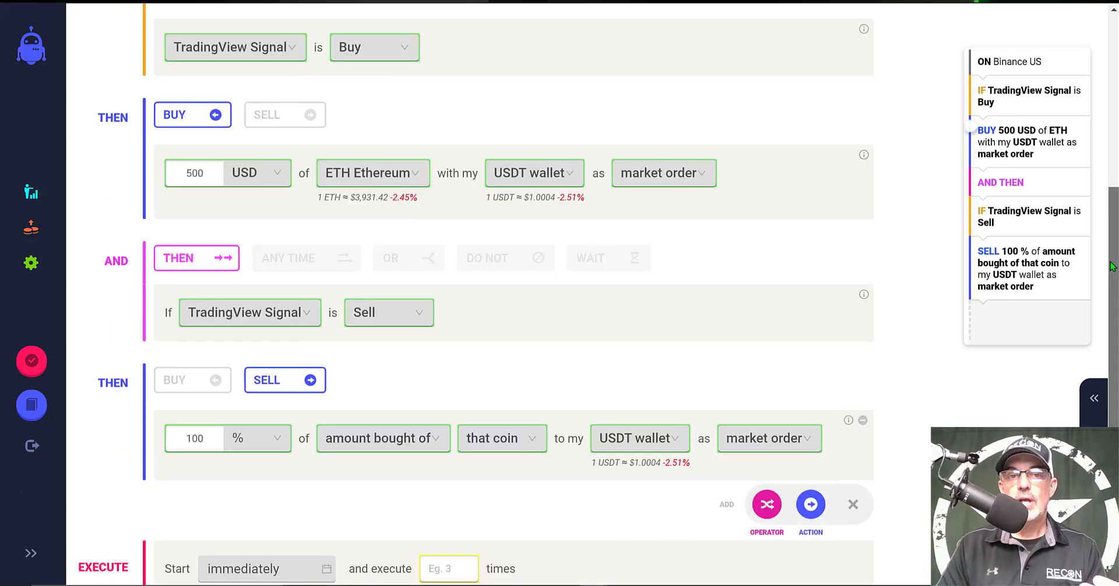
left_click_drag(1111, 267, 1111, 208)
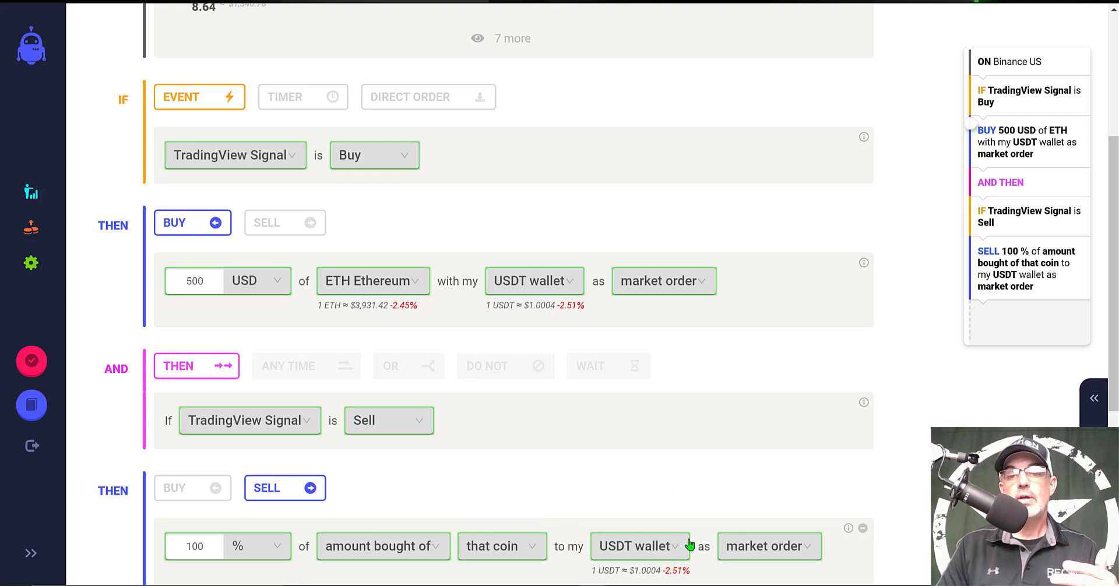
Set the rule to start immediately and execute 9 times in total.
scroll(205, 367, "down", 5)
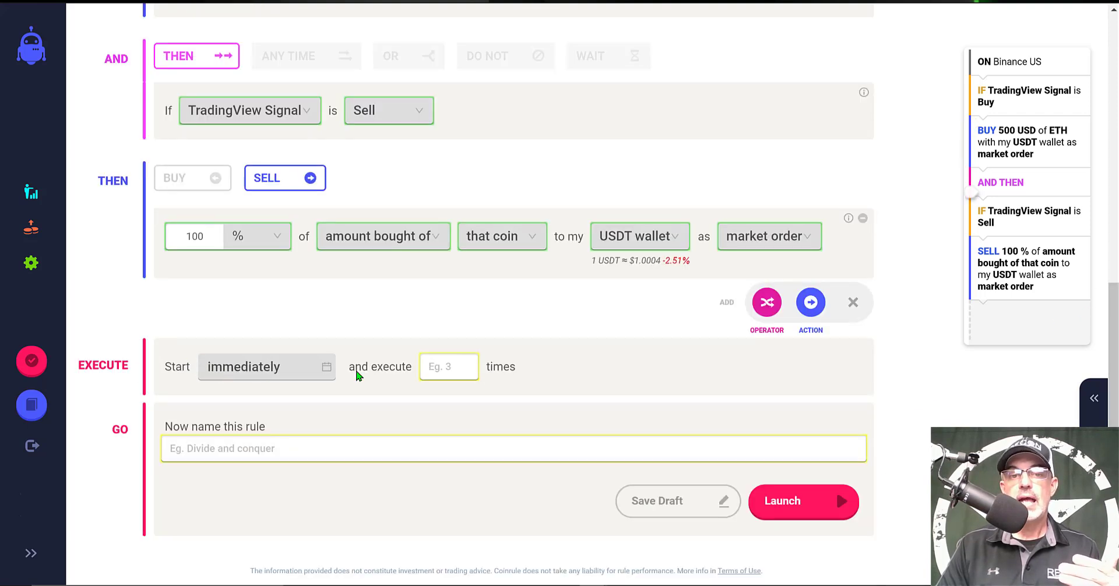
left_click(459, 366)
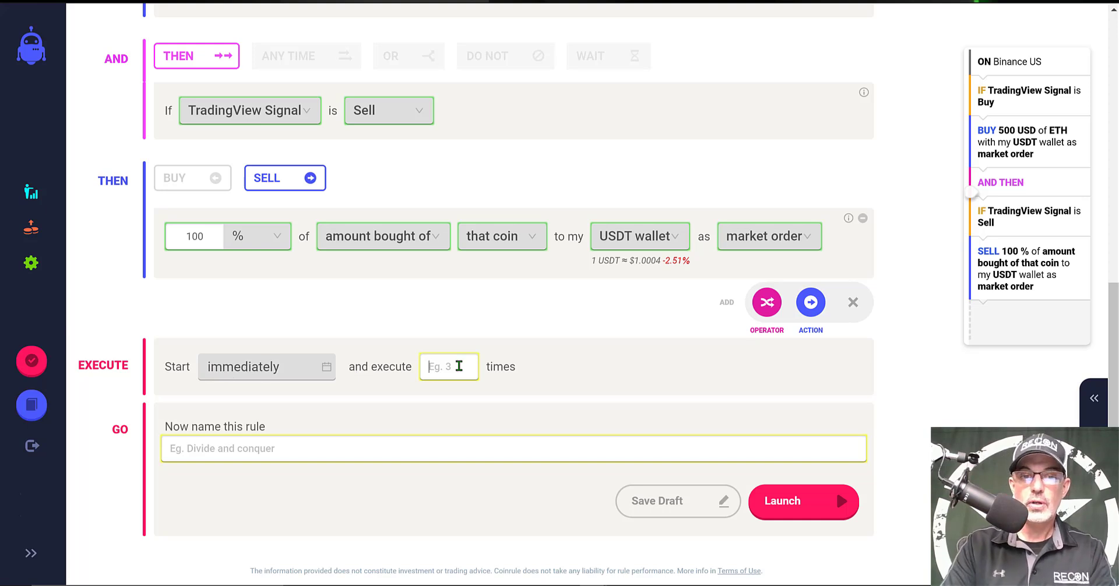
type("9")
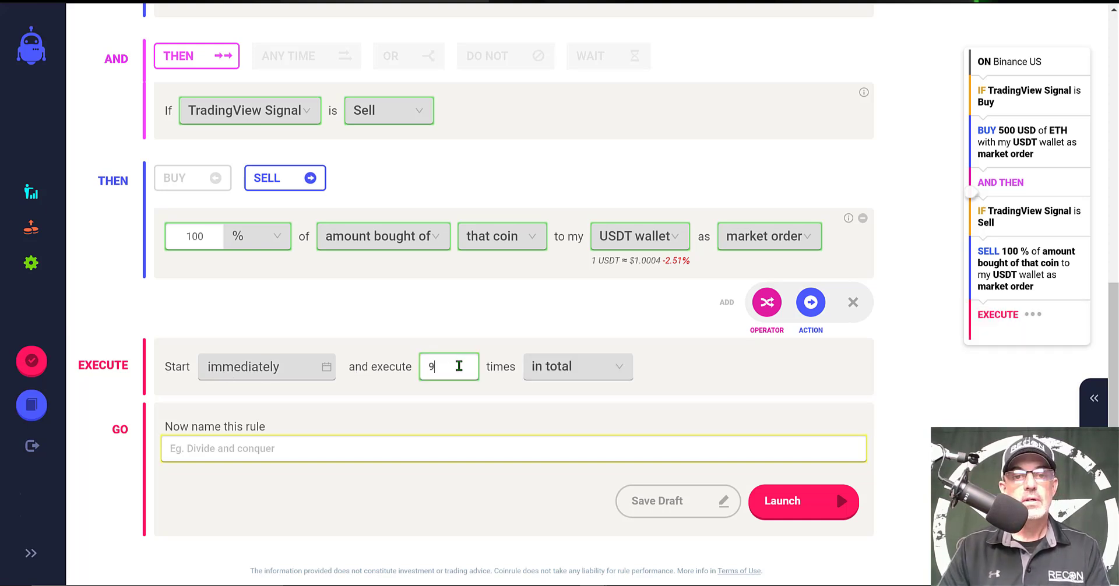
Name the rule RECON EMA X RSI and proceed to its pre-launch review.
left_click(315, 452)
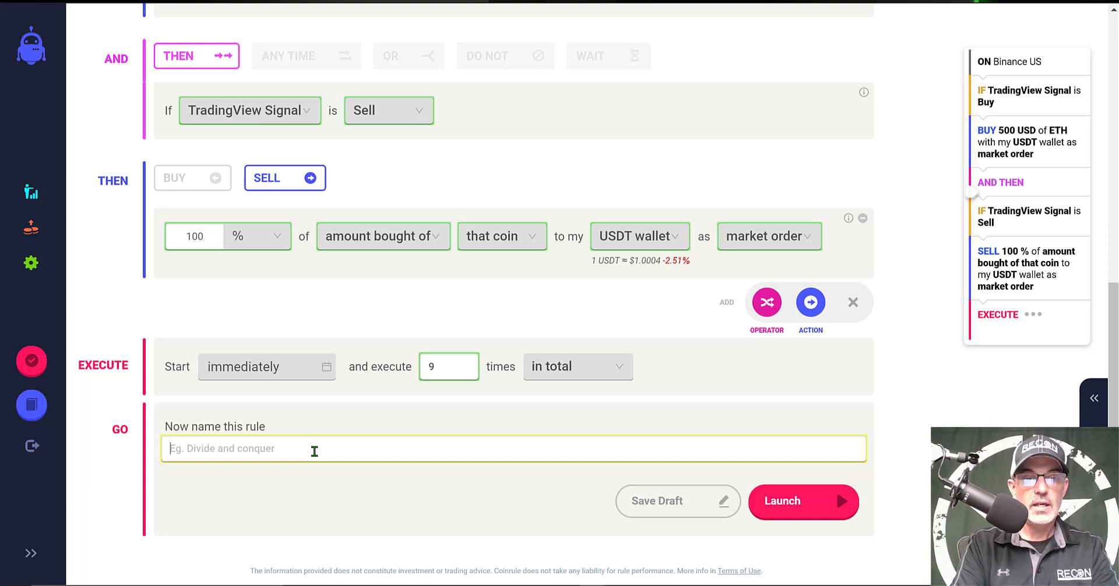
type("RECON EMA X RSI")
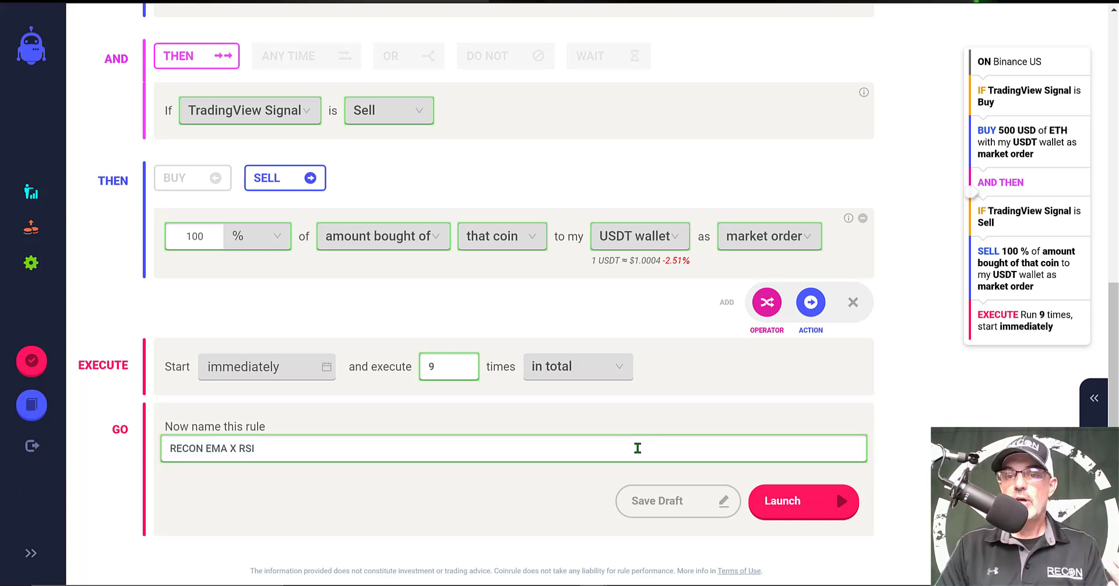
left_click(794, 505)
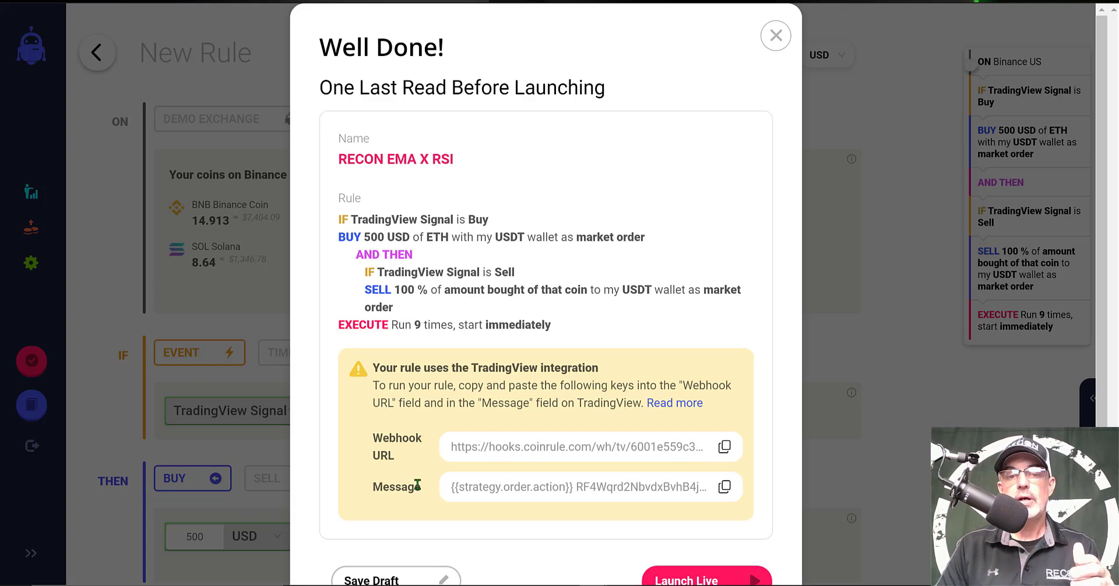
Copy the rule's webhook URL and paste it as the Webhook URL of the ETHUSDT alert in TradingView.
left_click(725, 448)
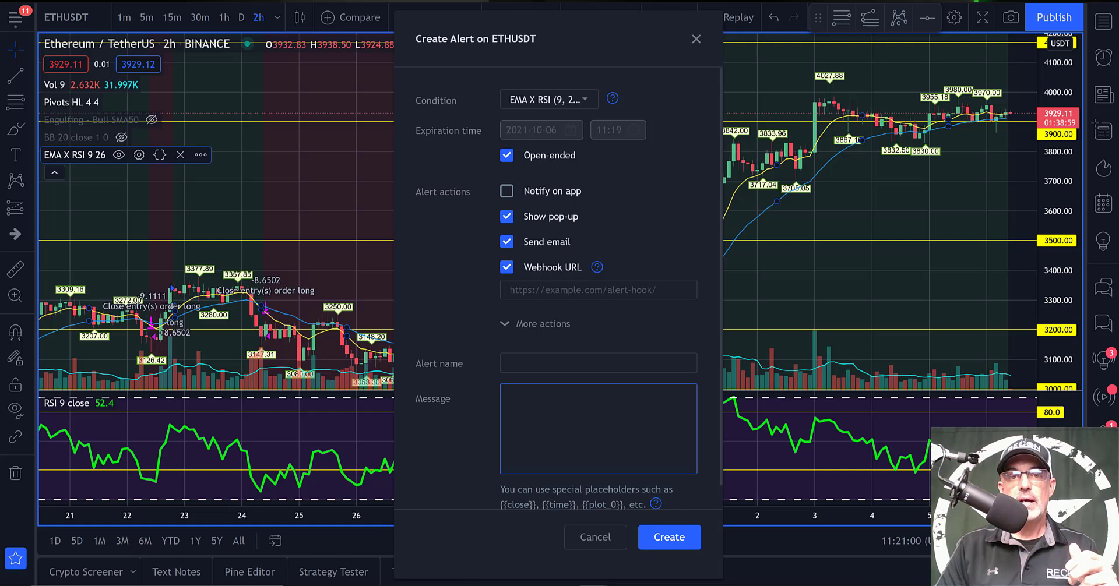
left_click(550, 288)
key("ctrl+v")
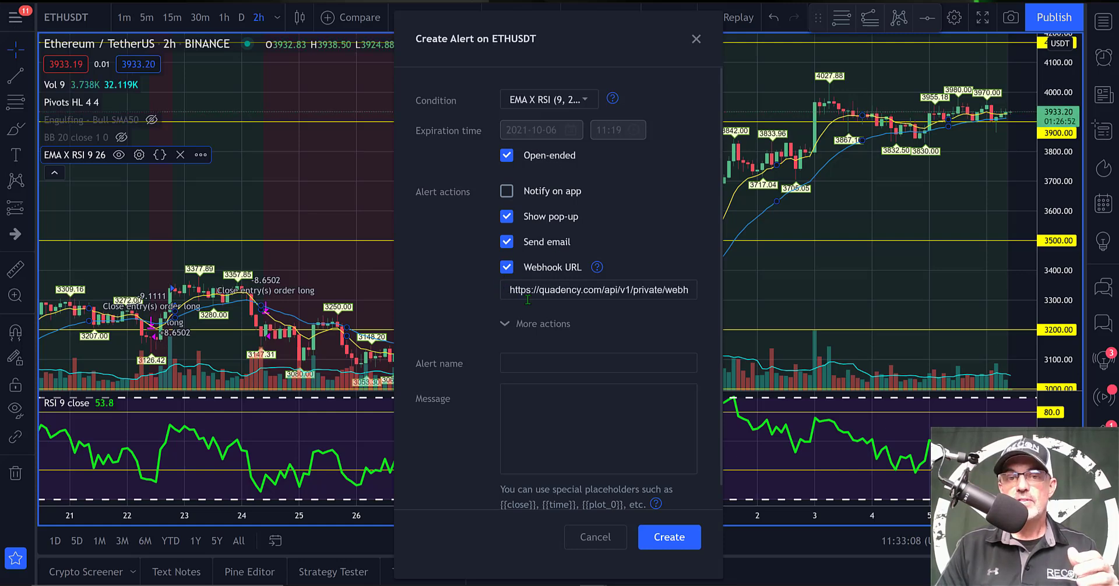
Name the ETHUSDT alert RECON COINRULE.
left_click(503, 360)
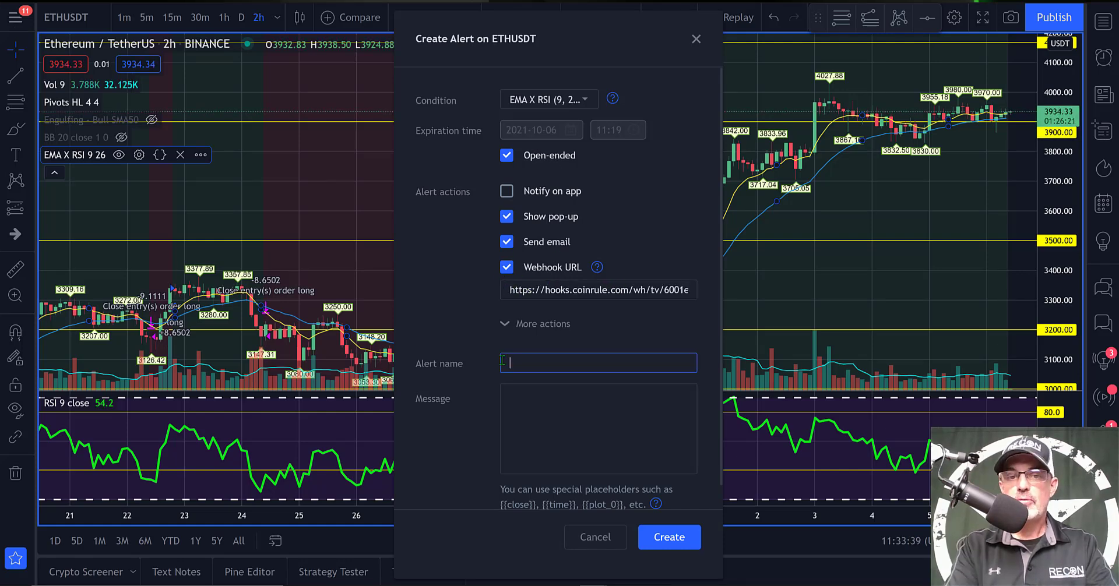
type("RE")
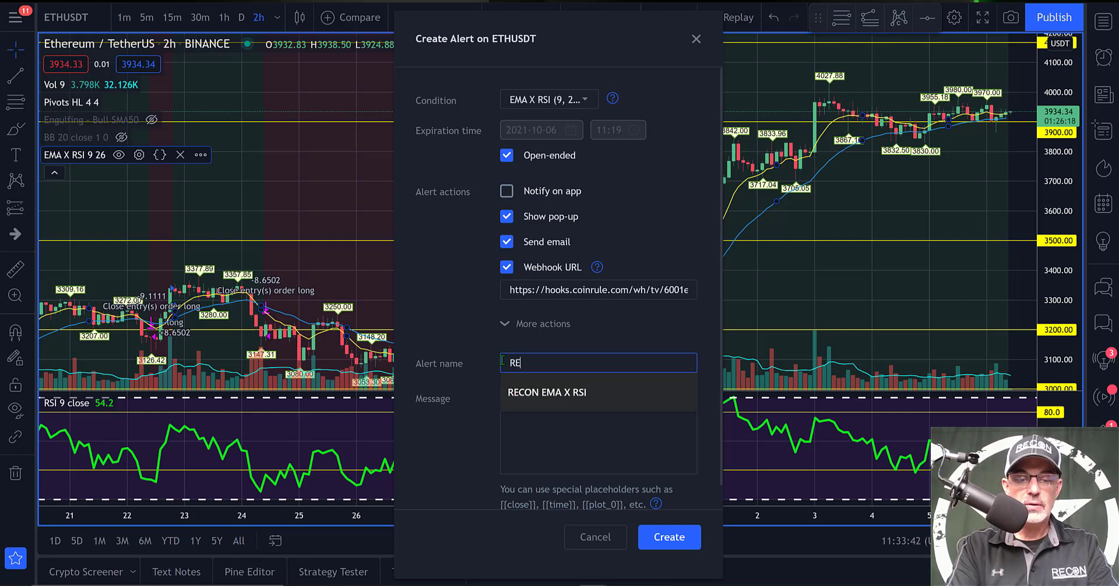
type("CON ")
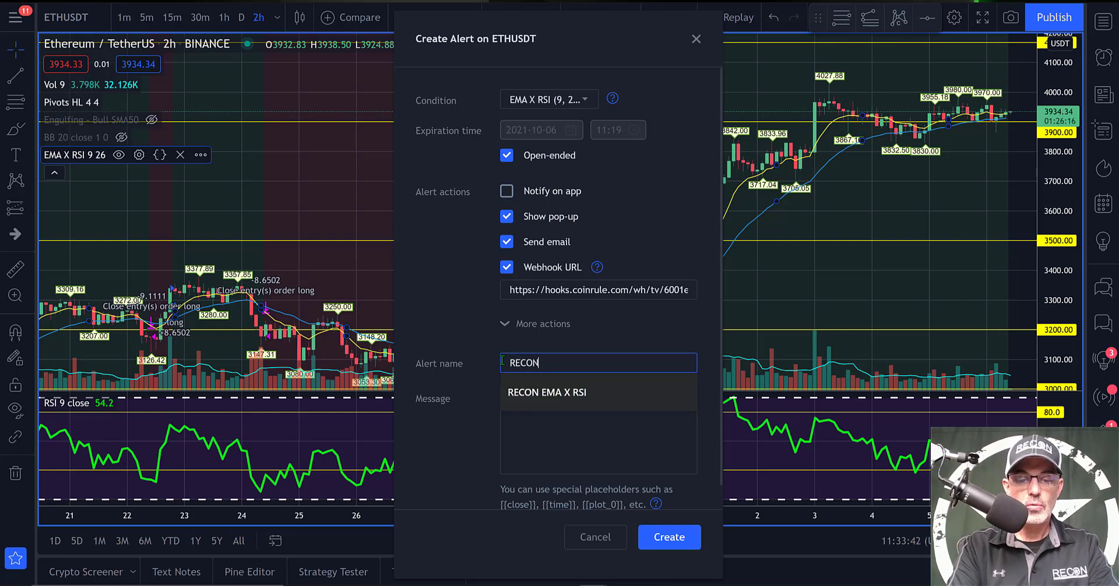
type("COINRULE")
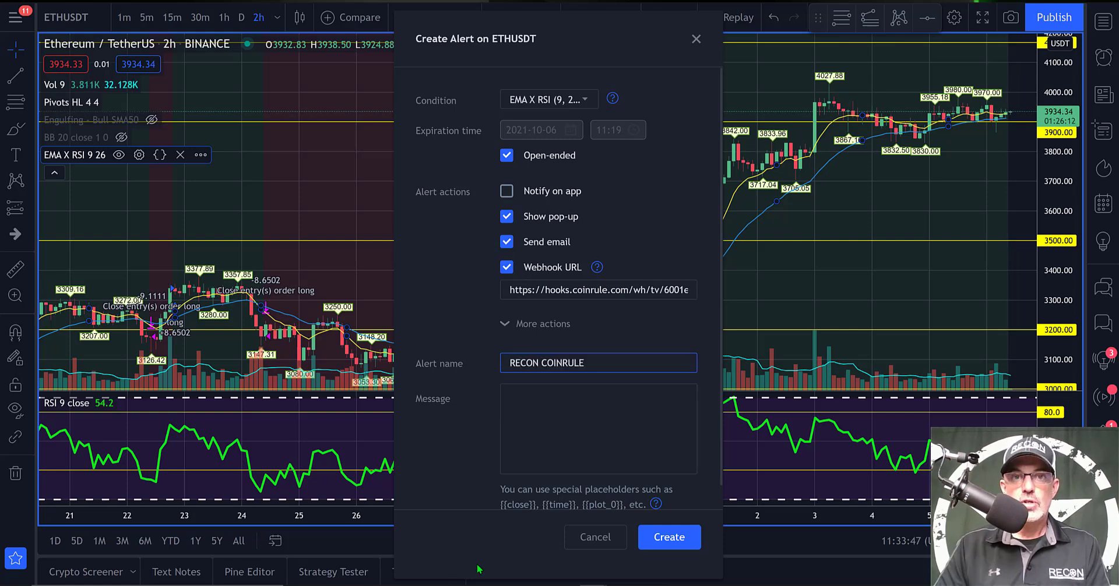
left_click(477, 459)
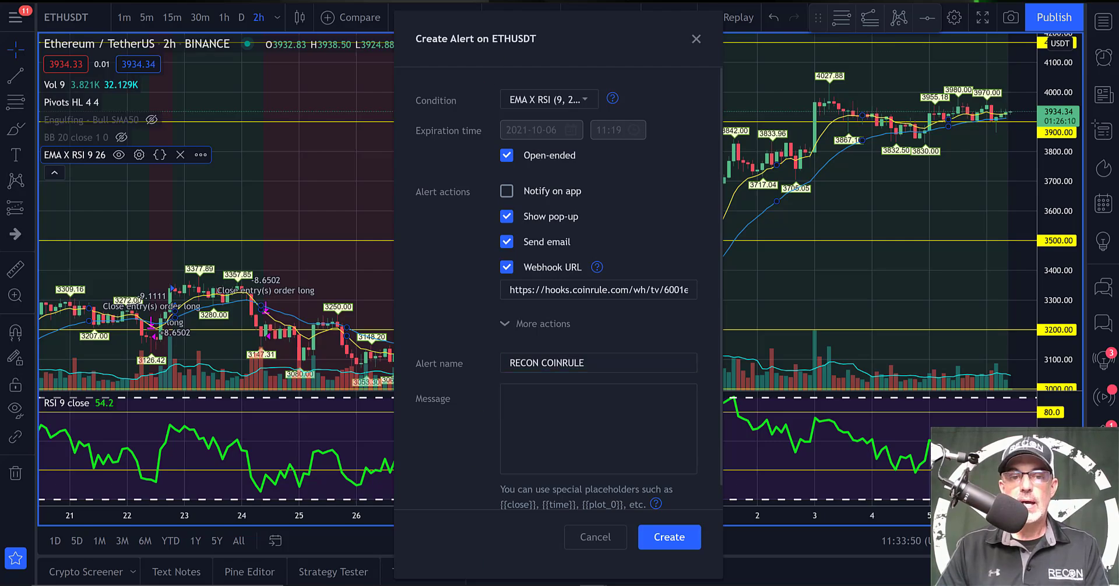
Copy the rule's message key from Coinrule and paste it as the message of the TradingView alert.
key("alt+Tab")
left_click(724, 487)
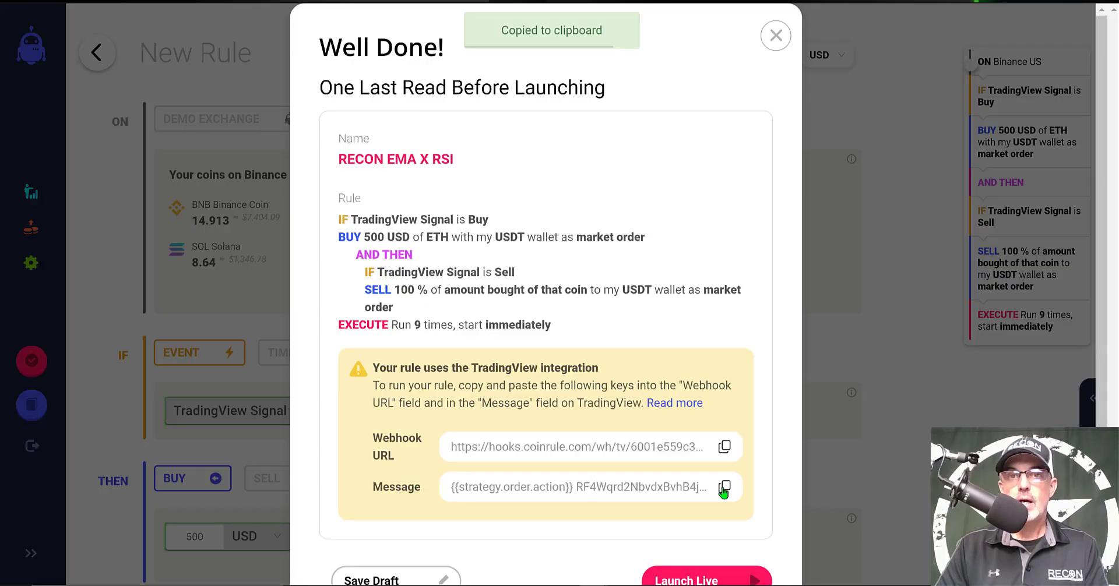
key("alt+Tab")
right_click(562, 391)
left_click(591, 257)
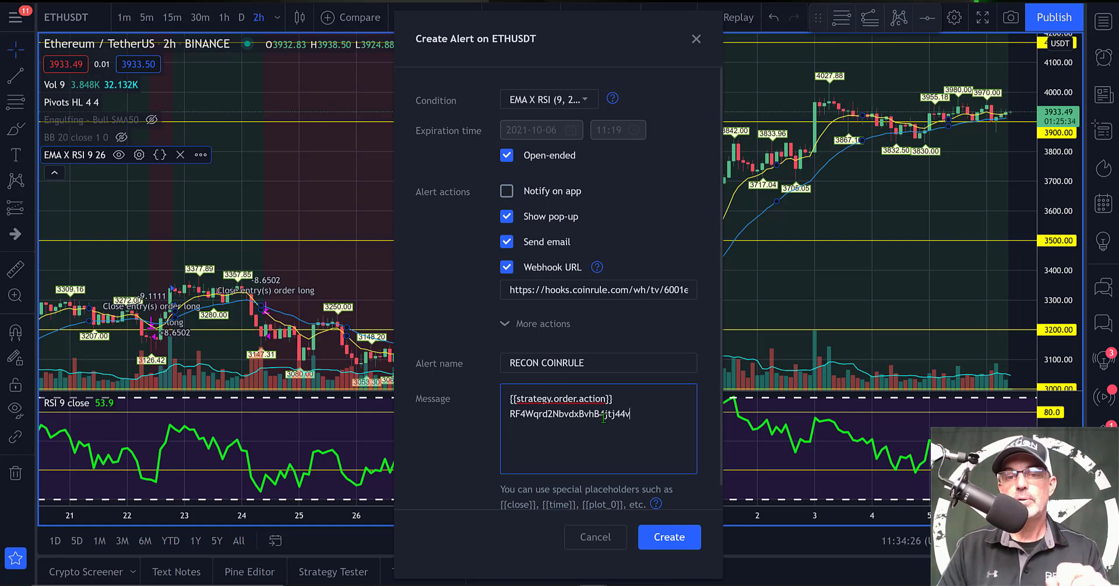
Create the ETHUSDT alert and open the list of alerts.
left_click(670, 540)
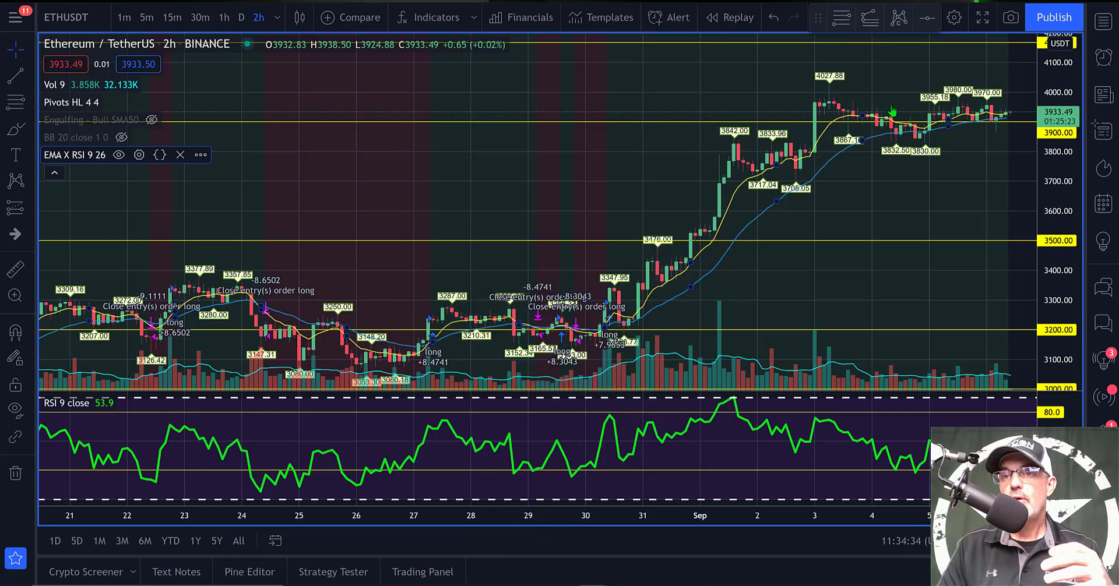
left_click(1103, 58)
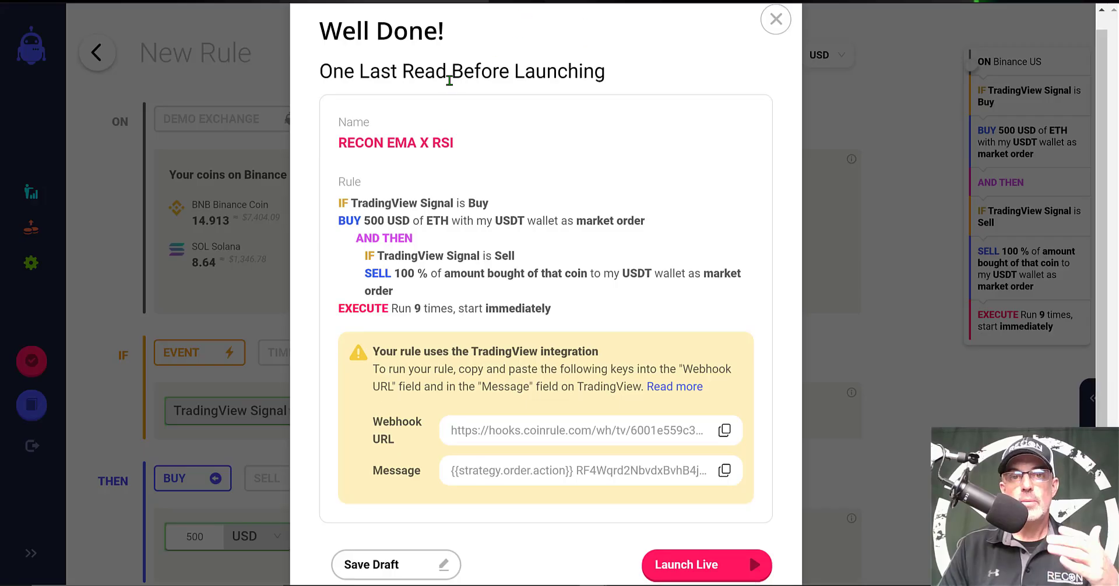
Launch the reviewed rule live in Coinrule and open RECON EMA X RSI from the active rules.
left_click(709, 566)
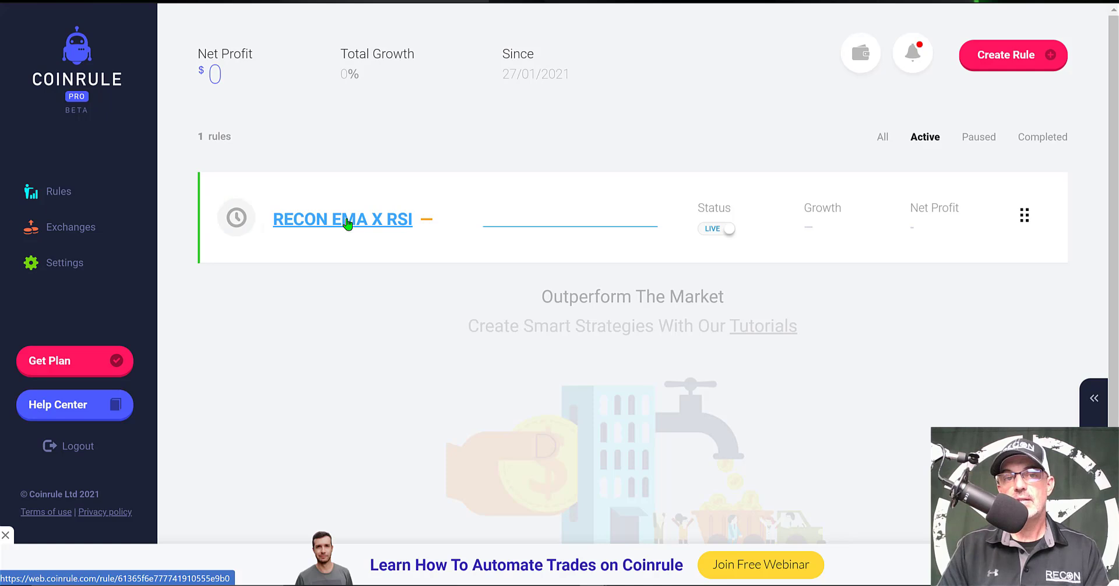
left_click(347, 223)
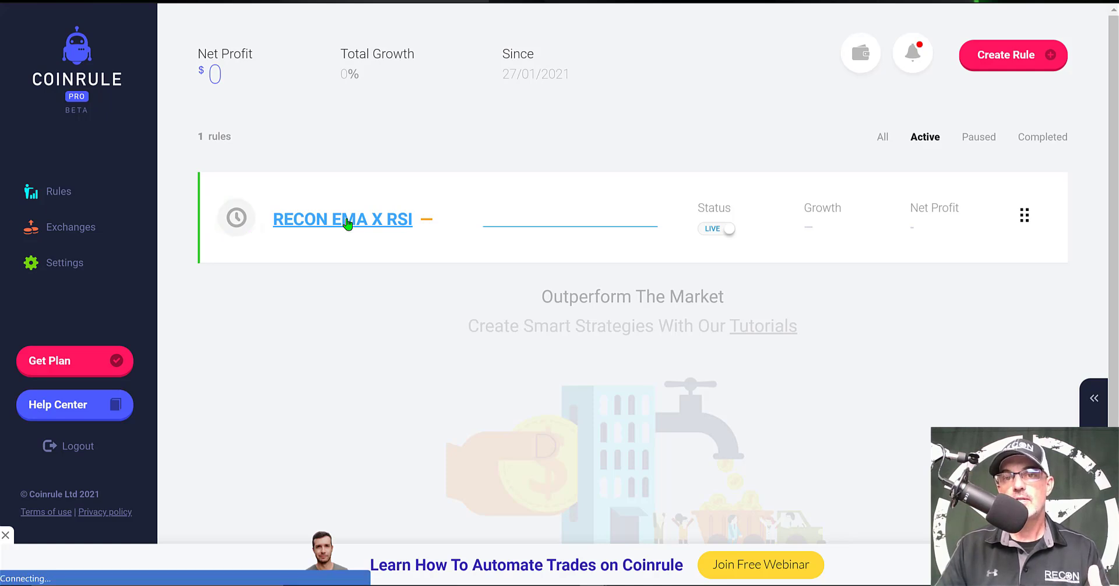